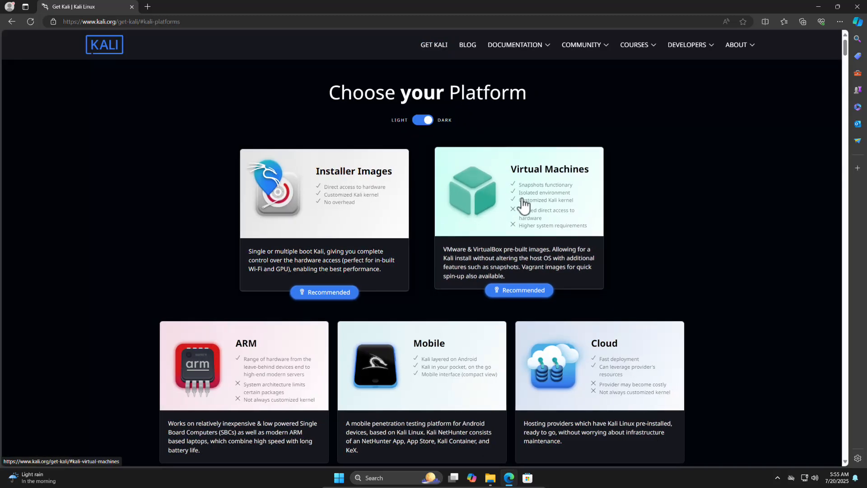
- Open the pre-built virtual machine downloads on the Kali platform page, and minimize the browser
click(521, 202)
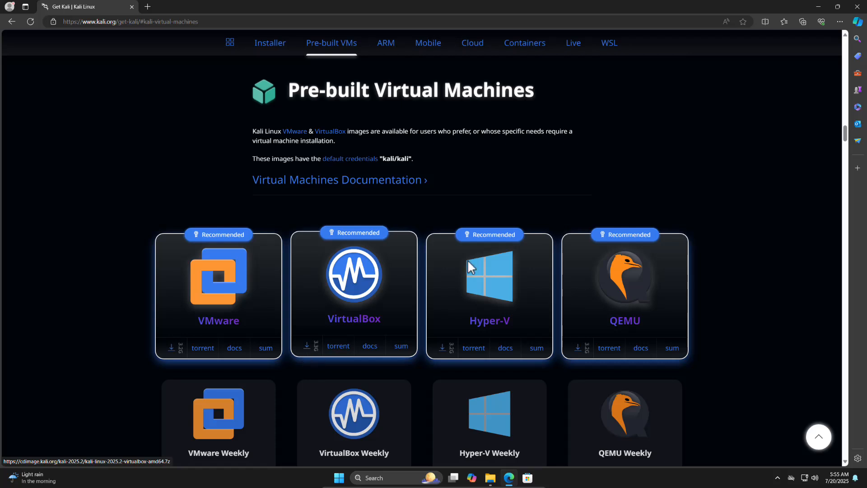
click(818, 7)
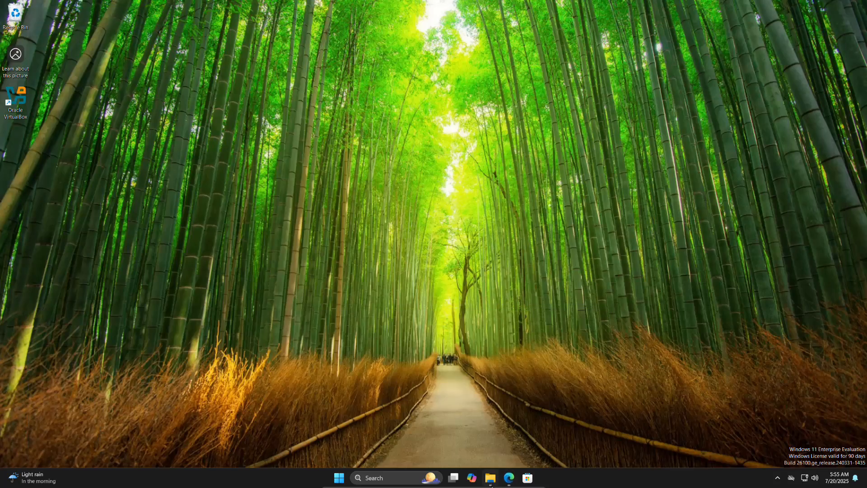
- Extract the kali-linux-2025.2-virtualbox-amd64 archive from Downloads into its suggested destination folder
click(491, 478)
click(424, 213)
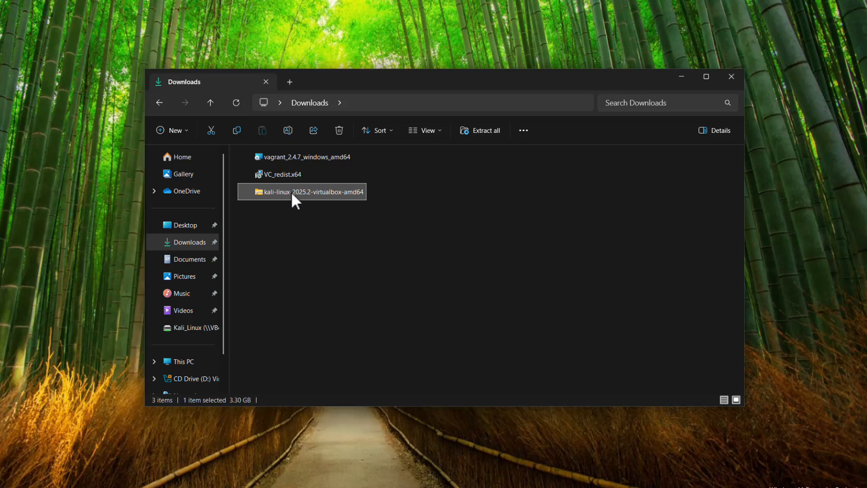
right_click(304, 192)
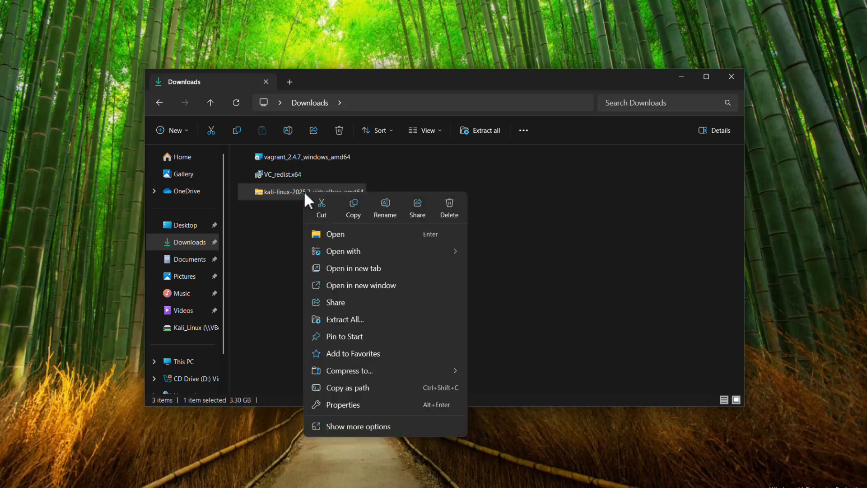
click(355, 322)
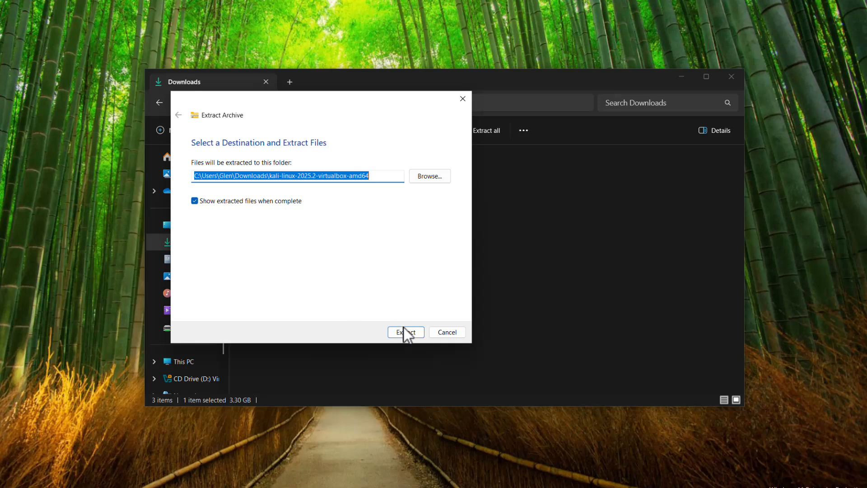
click(405, 333)
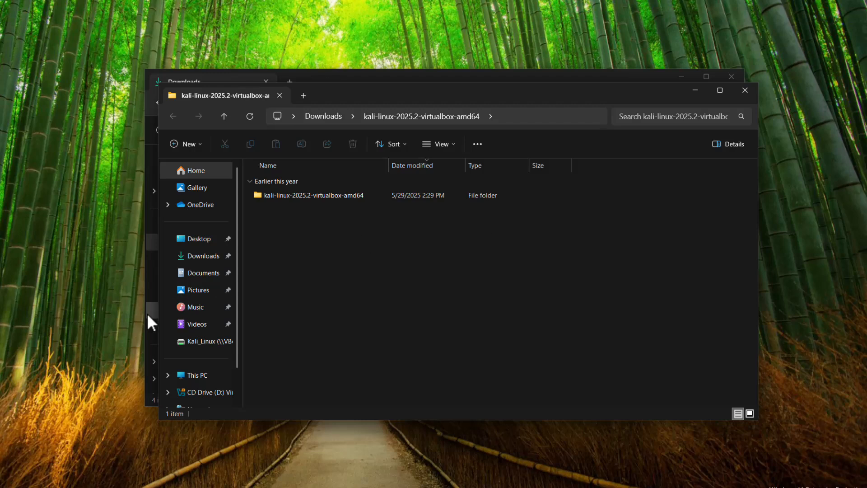
- Open the VirtualBox Machine Definition file from the extracted kali-linux-2025.2-virtualbox-amd64 folder with VirtualBox Manager
double_click(286, 195)
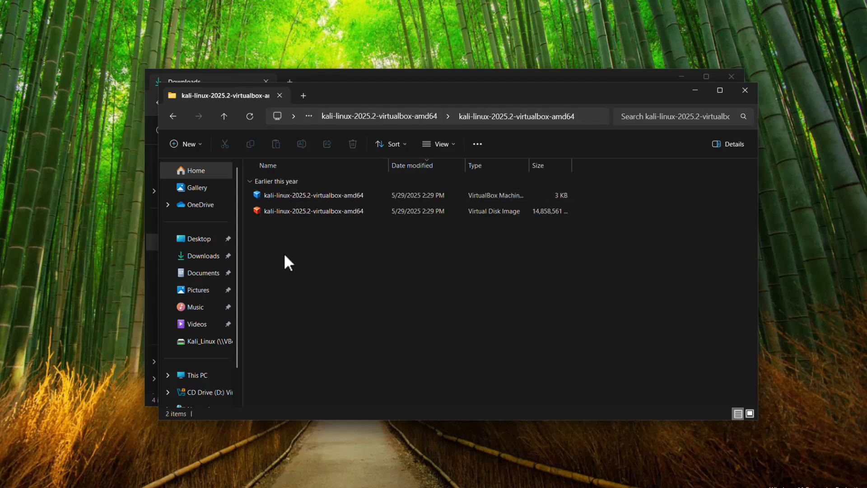
click(328, 195)
drag(528, 165, 590, 165)
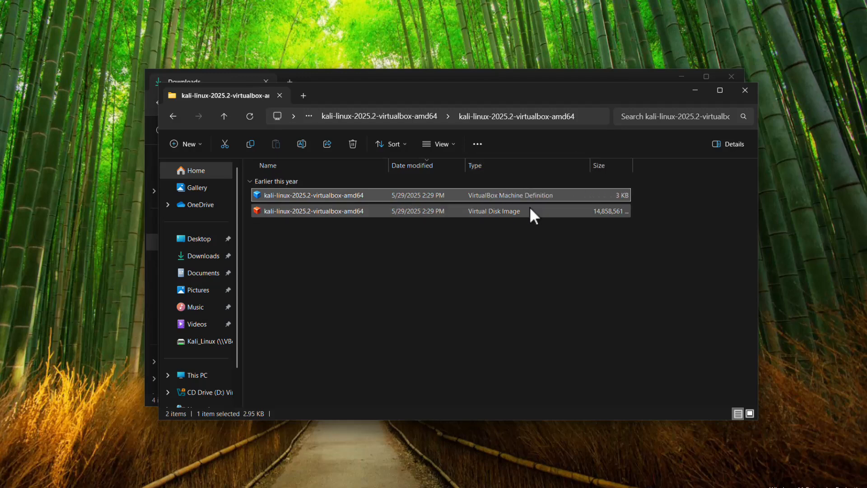
right_click(329, 193)
mouse_move(439, 253)
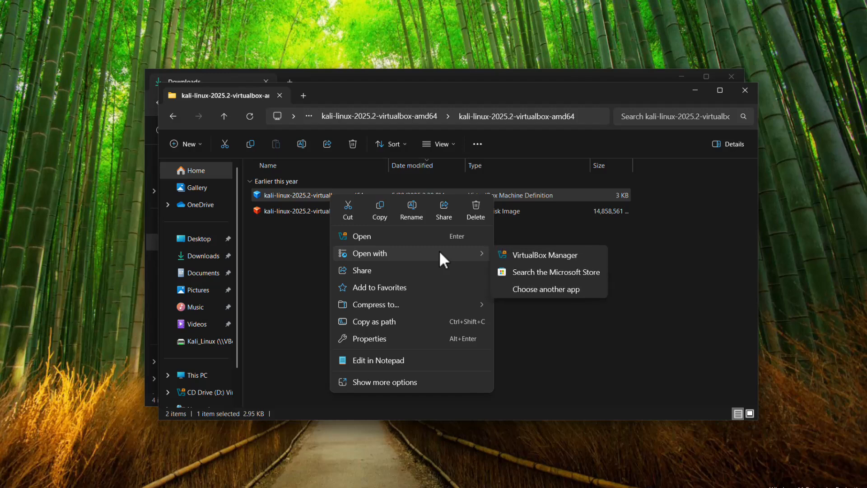
click(542, 253)
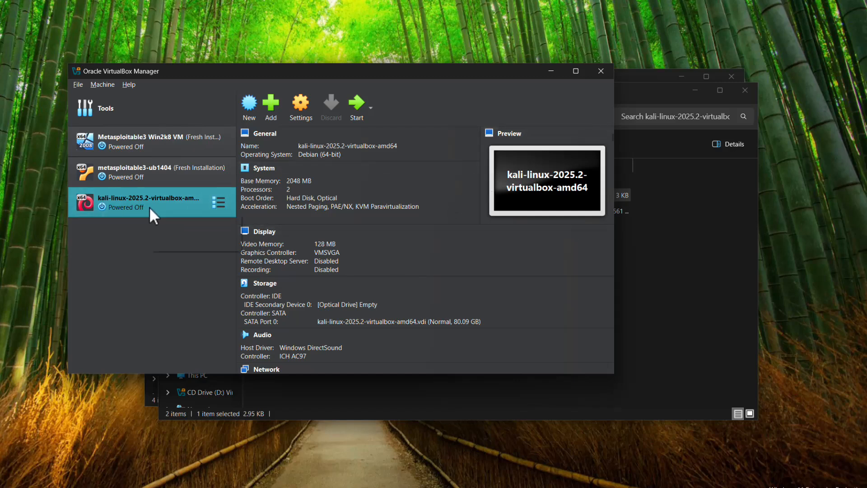
- Examine the Kali virtual machine's processor settings for nested VT-x/AMD-V, cancel without changes, and close VirtualBox Manager
click(294, 118)
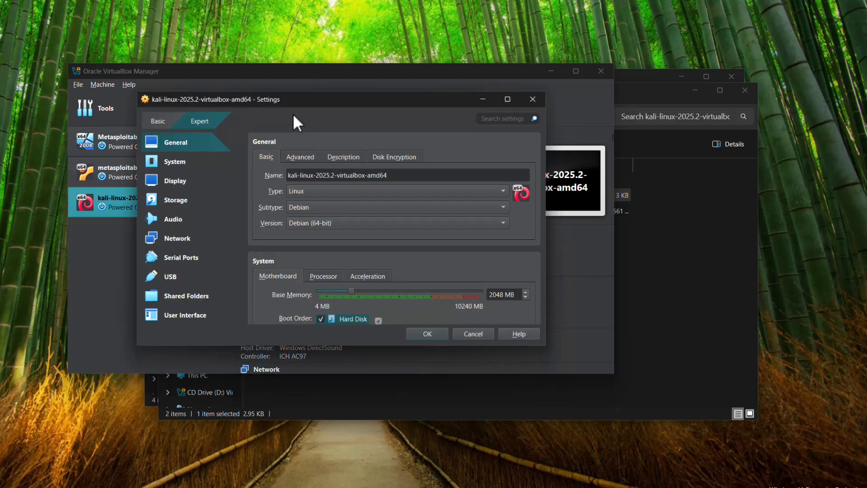
click(189, 167)
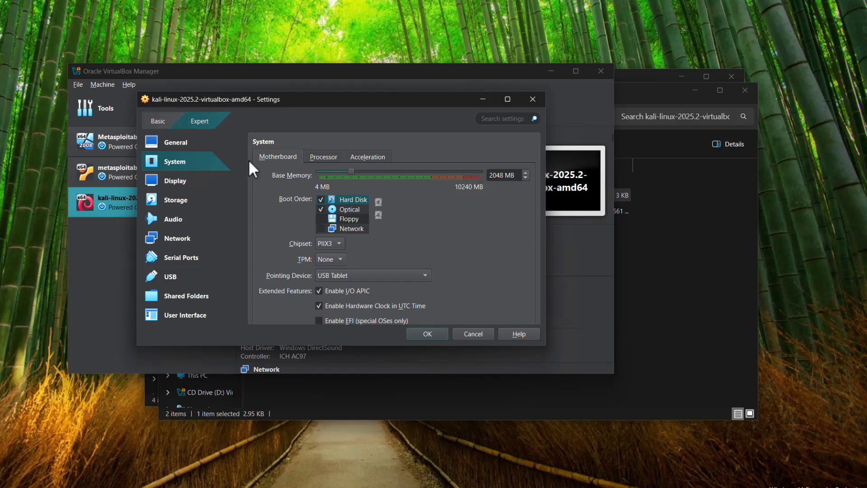
click(329, 157)
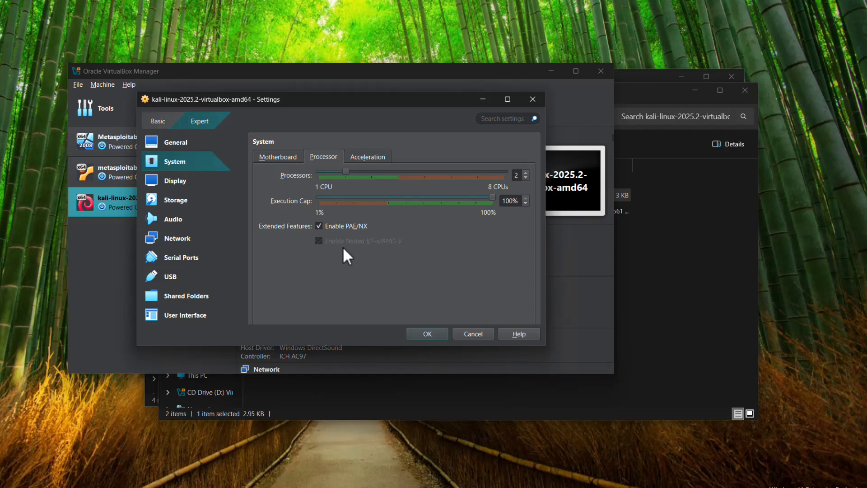
click(483, 336)
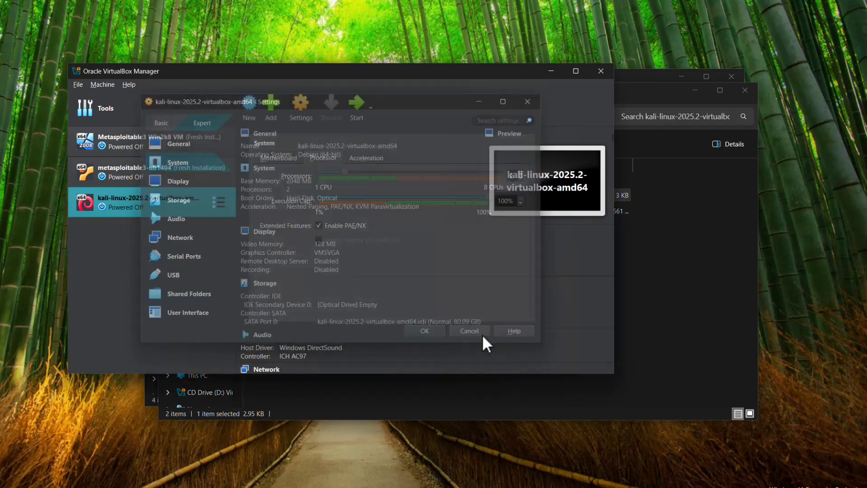
click(603, 75)
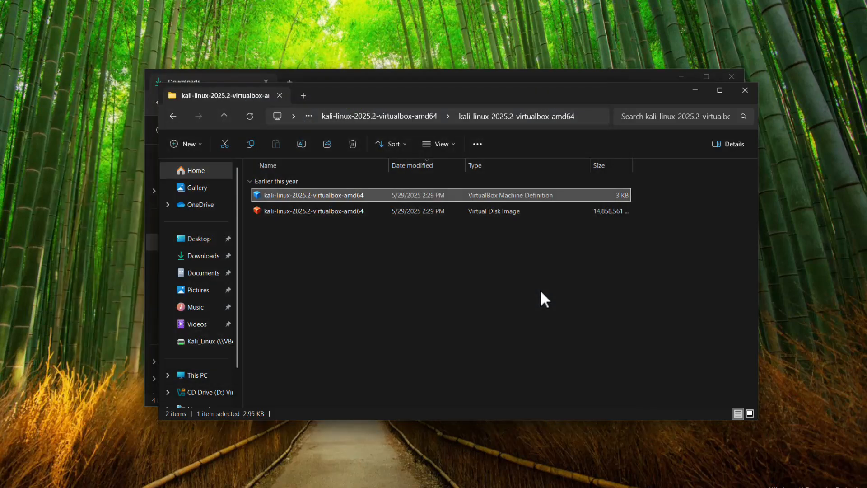
click(540, 290)
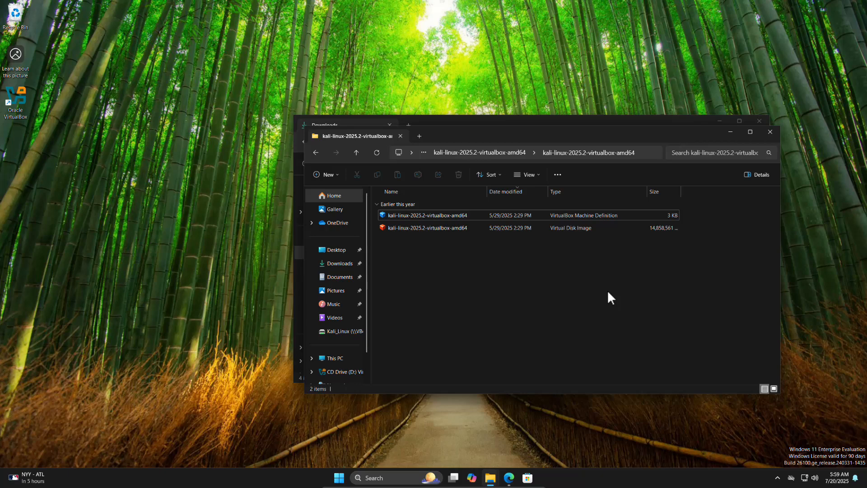
- Launch Command Prompt and move its window toward the middle of the desktop
click(337, 482)
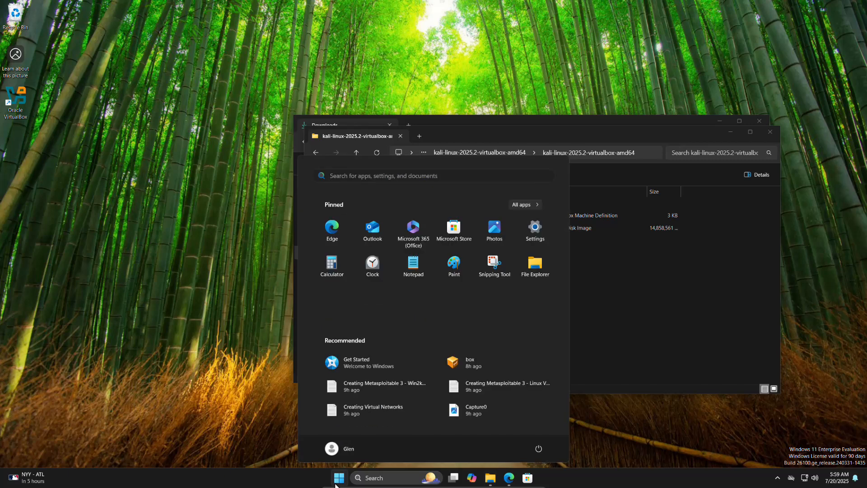
text(cmd)
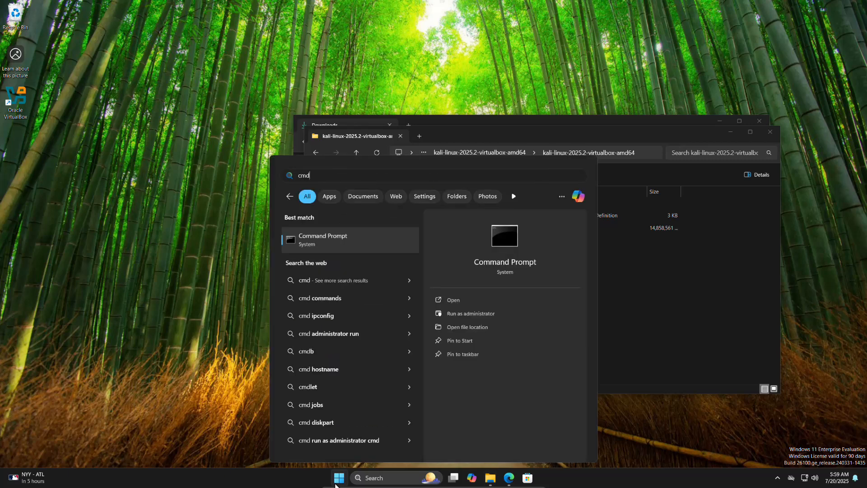
key(Return)
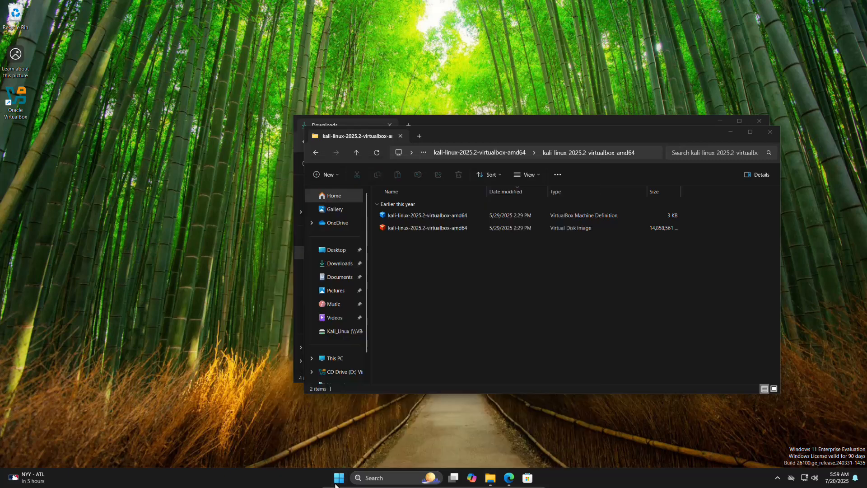
drag(319, 28, 491, 132)
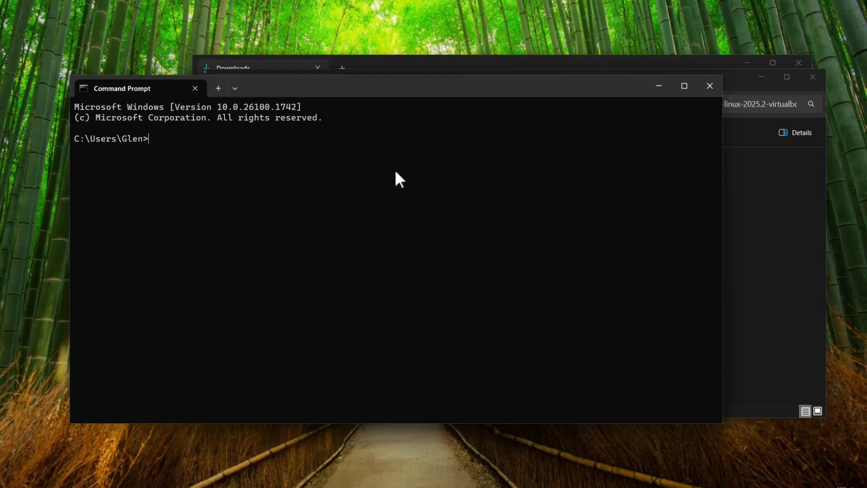
- Change the working directory to "C:\Program Files\Oracle\VirtualBox"
text(cd ")
text(C:)
text(\Pro)
key(Tab)
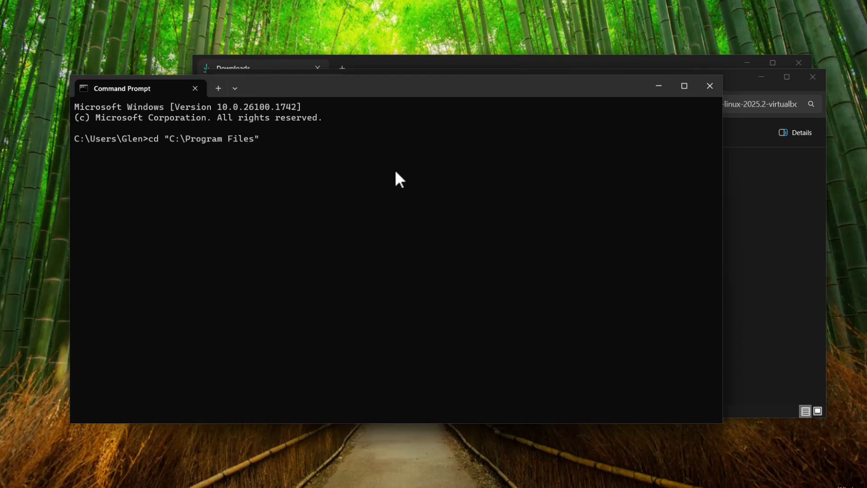
key(BackSpace)
text(\Oracle\Vir)
key(Tab)
key(Return)
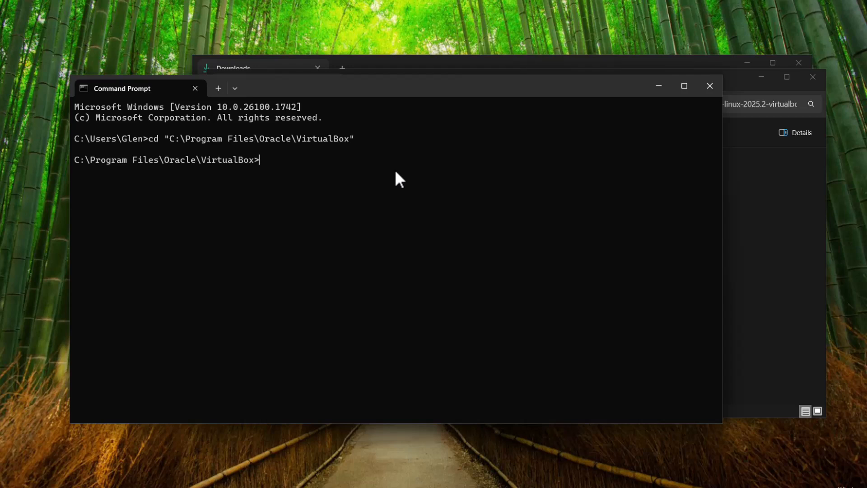
- List the registered virtual machines with VBoxManage.exe list vms
text(VBoxMan)
key(Tab)
text(list vm)
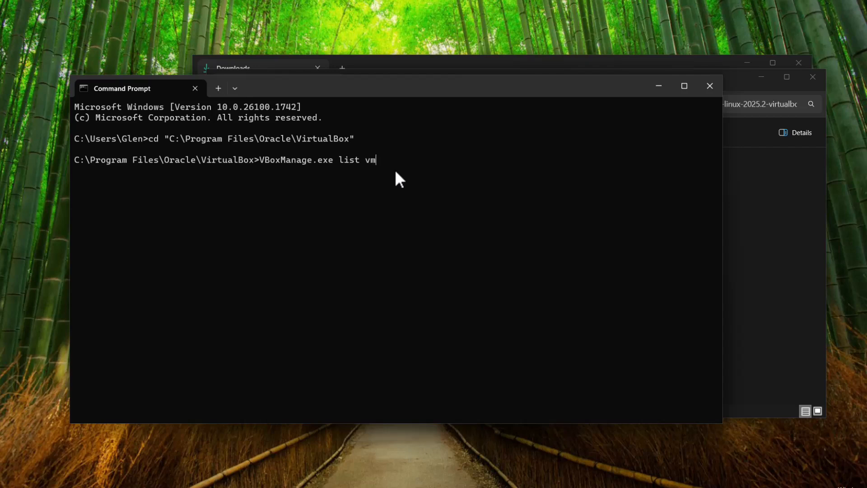
text(s)
key(Return)
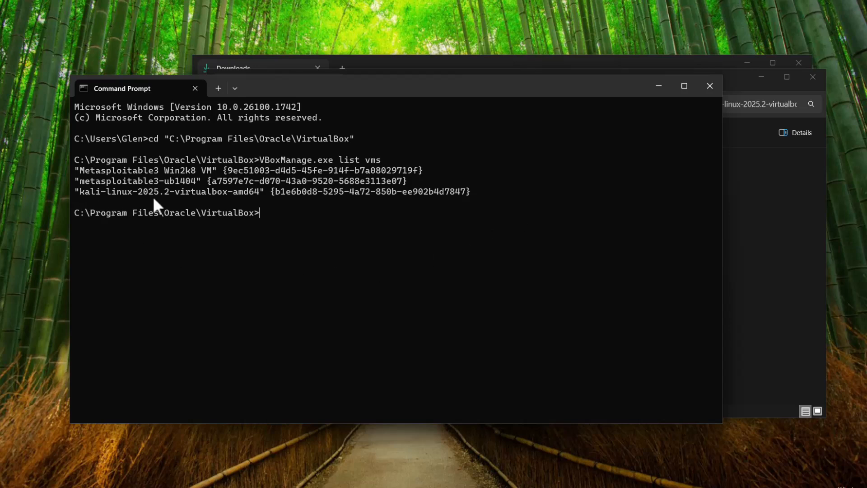
- Compose a VBoxManage.exe modifyvm command for "kali-linux-2025.2-virtualbox-amd64", copying the machine name from the list
drag(82, 197, 253, 191)
key(ctrl+c)
text(VBoxManage.exe)
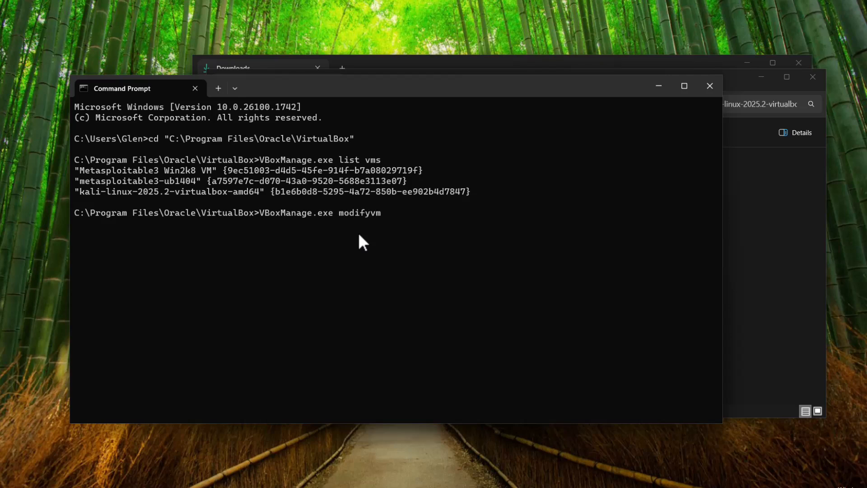
text(modifyvm "")
key(Left)
key(ctrl+v)
key(End)
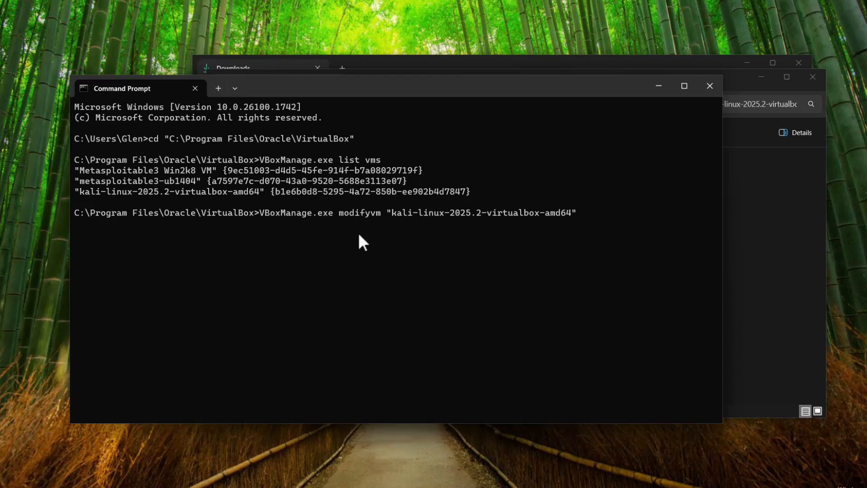
- Complete the modifyvm command with --nested-hw-virt on, run it, and close Command Prompt
text(--nested-hw-virt-on)
key(BackSpace)
key(BackSpace)
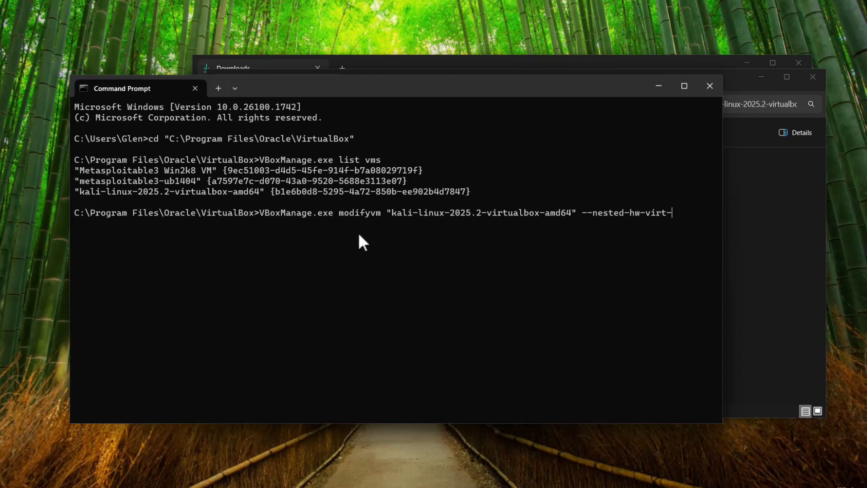
text(on)
key(Return)
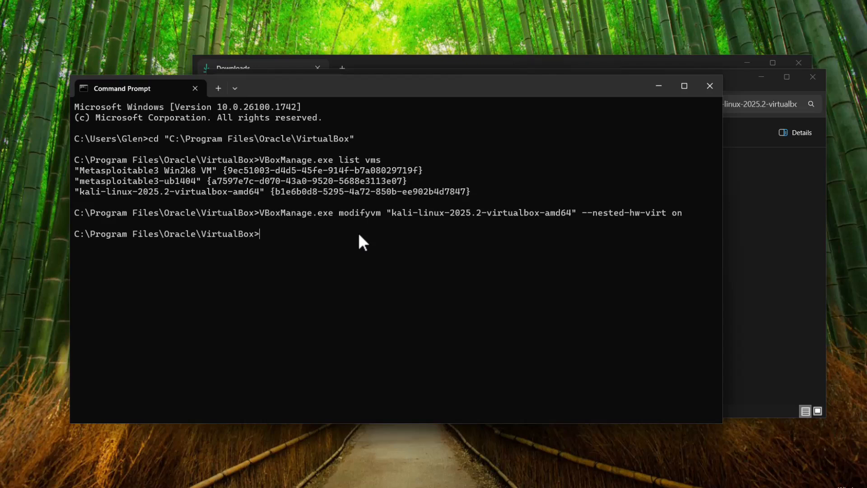
click(710, 86)
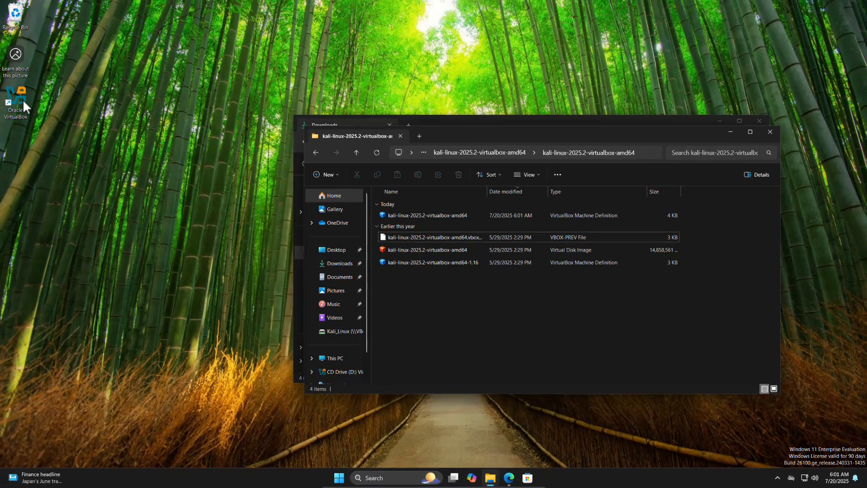
- Open Oracle VirtualBox Manager and check the nested VT-x/AMD-V option in the Kali machine's processor settings
double_click(23, 102)
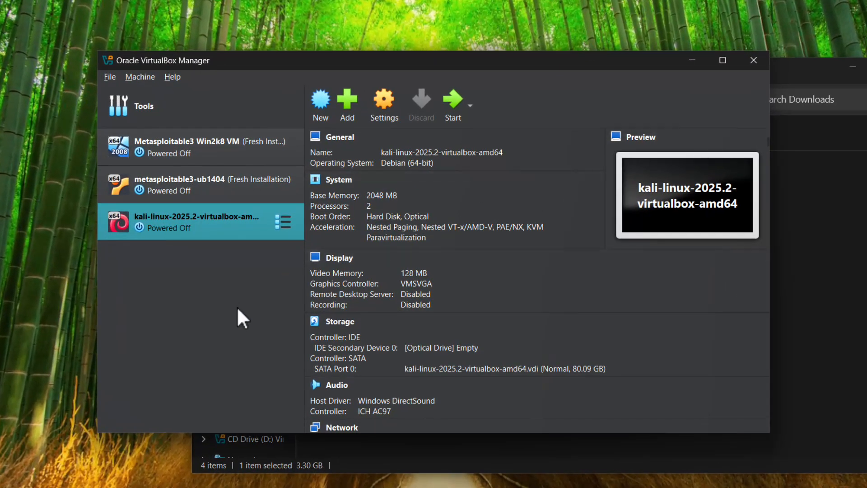
click(384, 102)
click(228, 178)
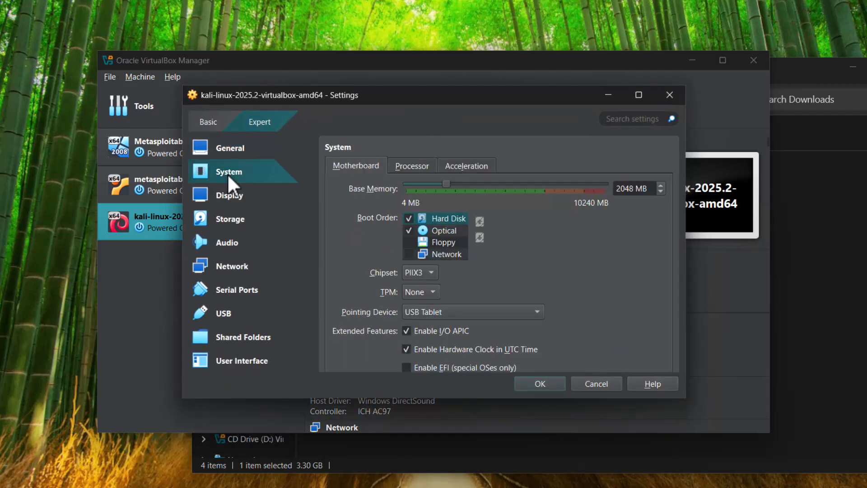
click(412, 165)
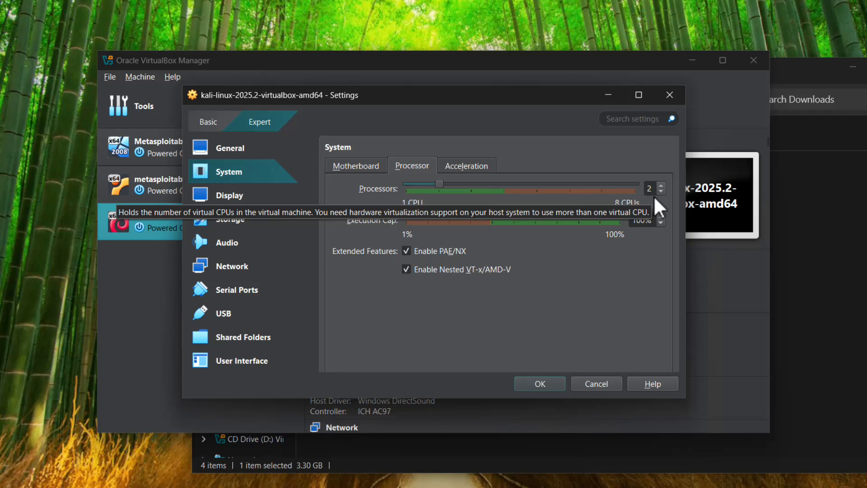
- Set the Kali virtual machine's base memory to 4096 MB
click(366, 170)
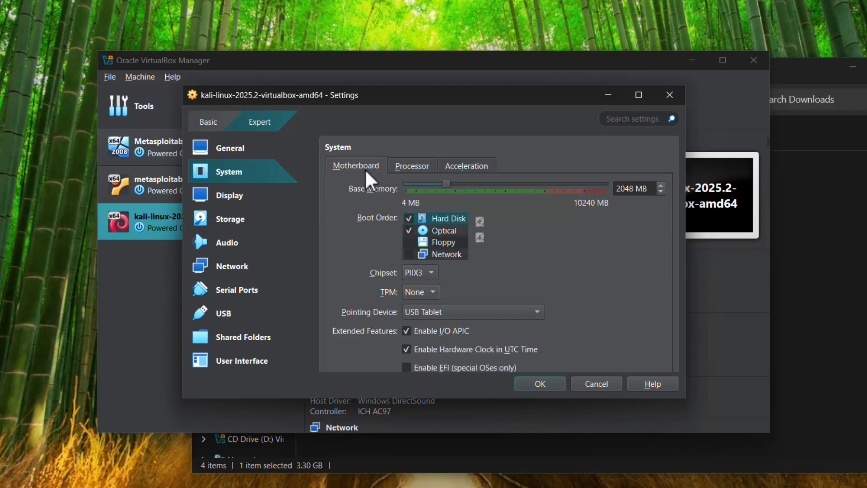
double_click(634, 189)
text(4096)
- Attach the Kali virtual machine's network Adapter 1 to Bridged Adapter
click(220, 270)
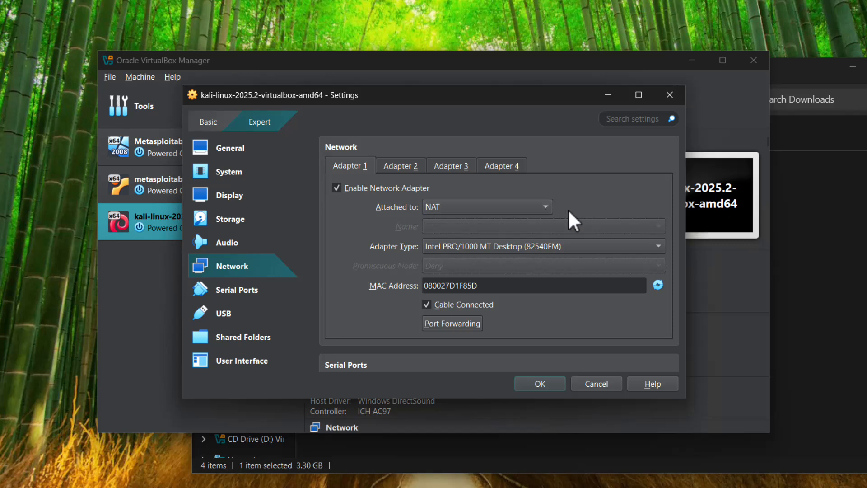
click(495, 207)
click(489, 223)
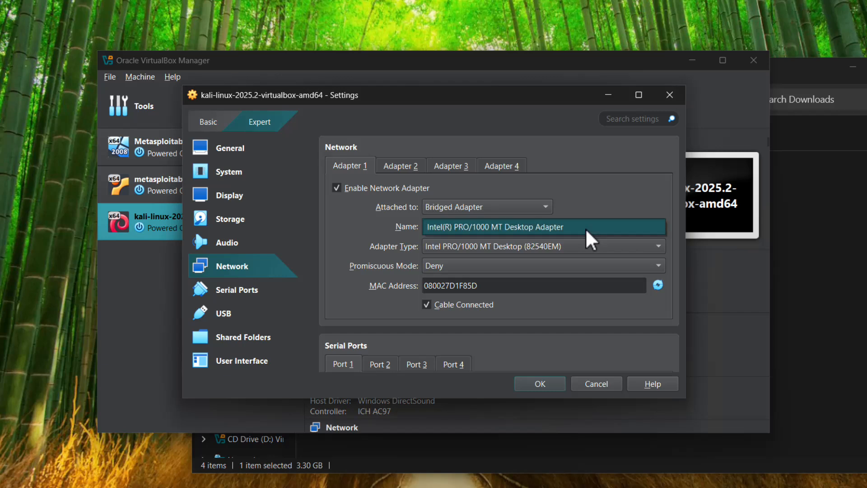
click(529, 246)
click(591, 194)
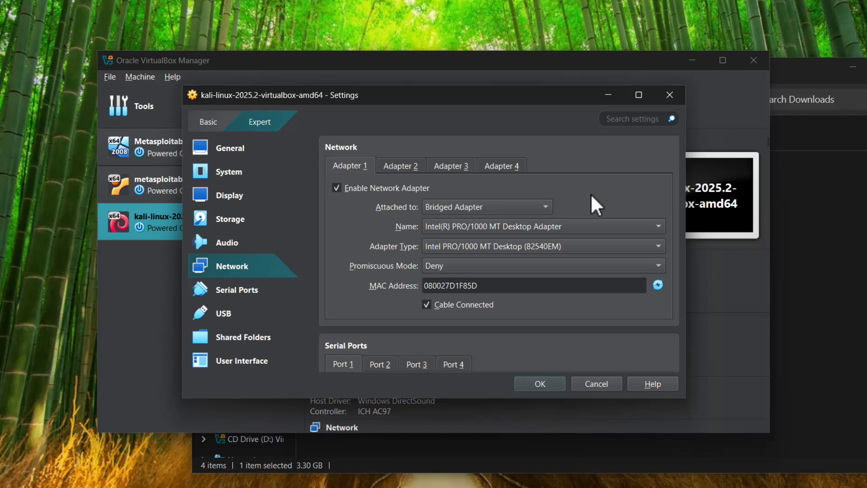
- Enable network Adapter 2, attach it to the internal network PentestNet, and set its promiscuous mode to Allow All
click(402, 164)
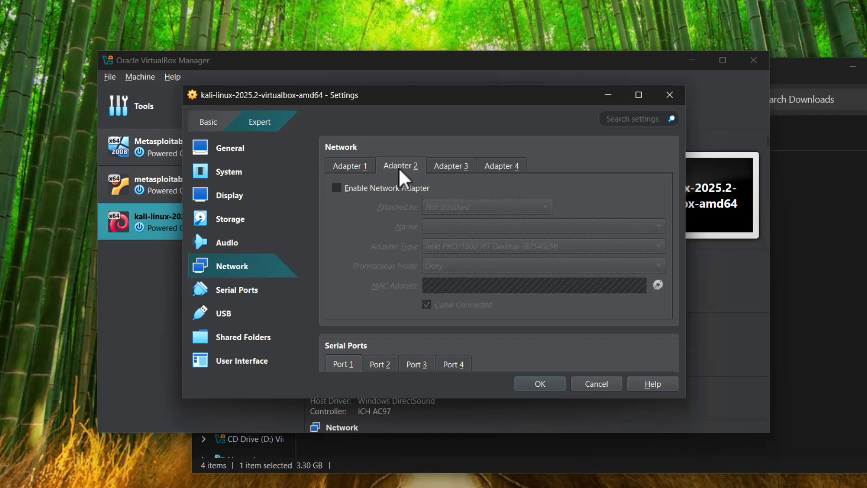
click(388, 189)
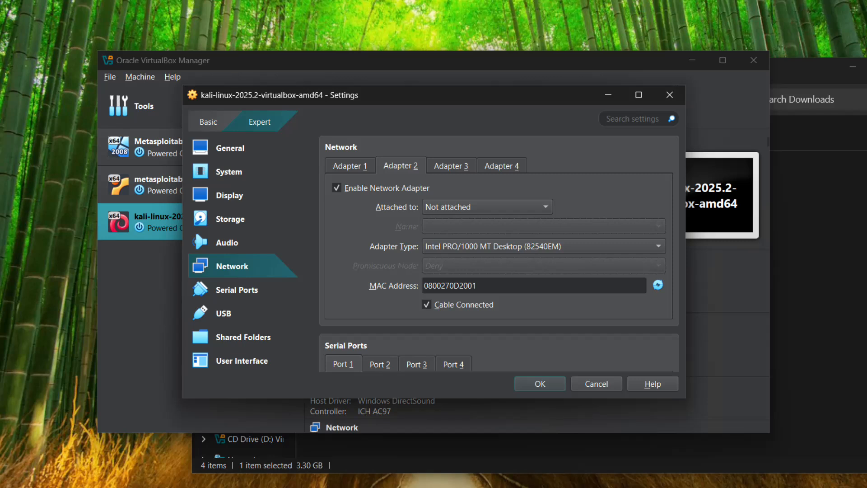
click(484, 209)
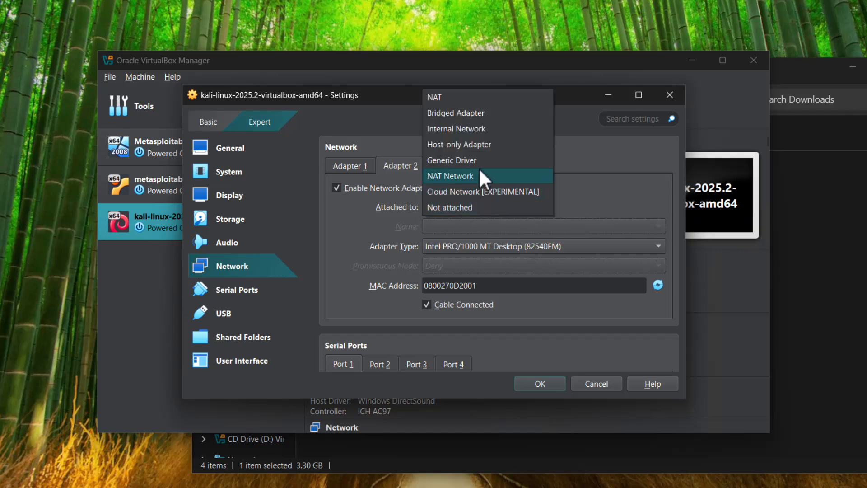
click(475, 131)
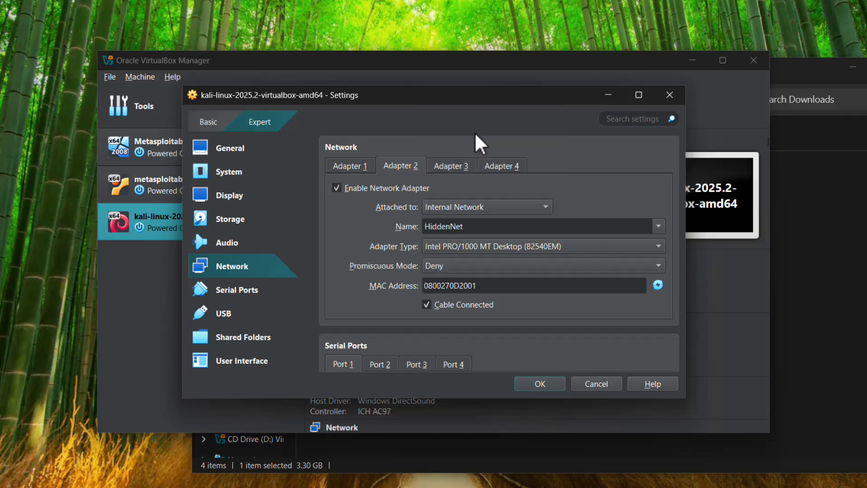
click(658, 225)
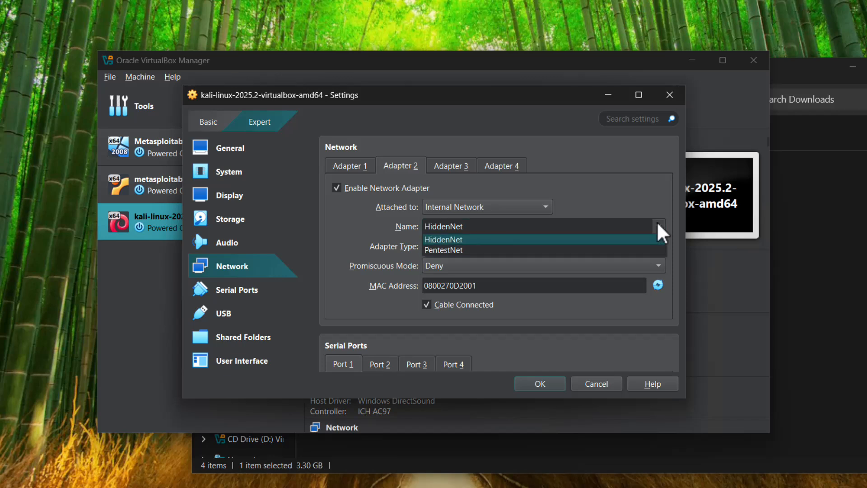
click(467, 251)
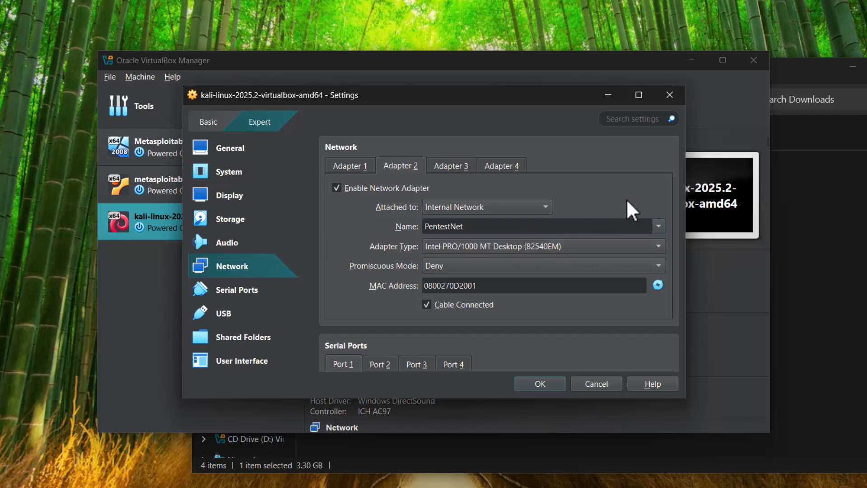
click(446, 267)
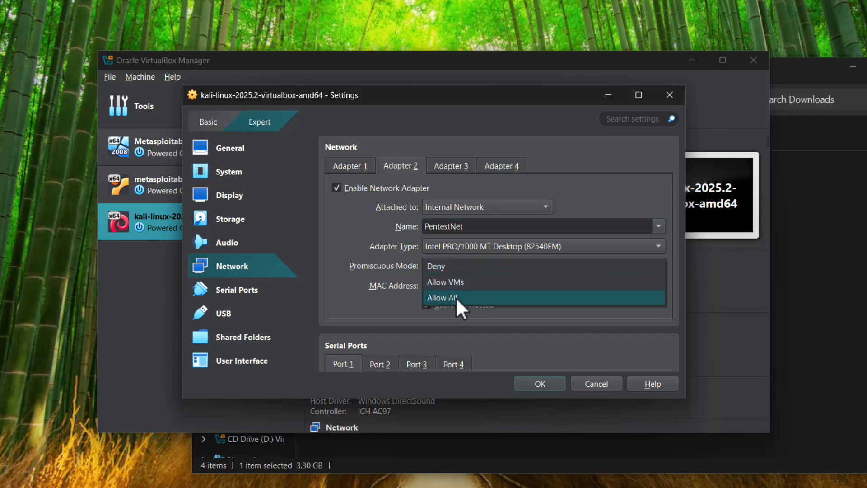
click(457, 298)
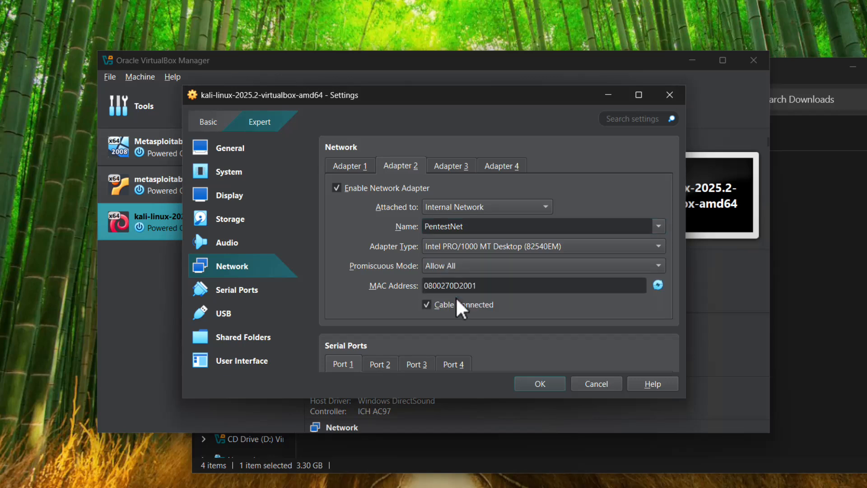
- Enable network Adapter 3 and attach it to Internal Network
click(451, 166)
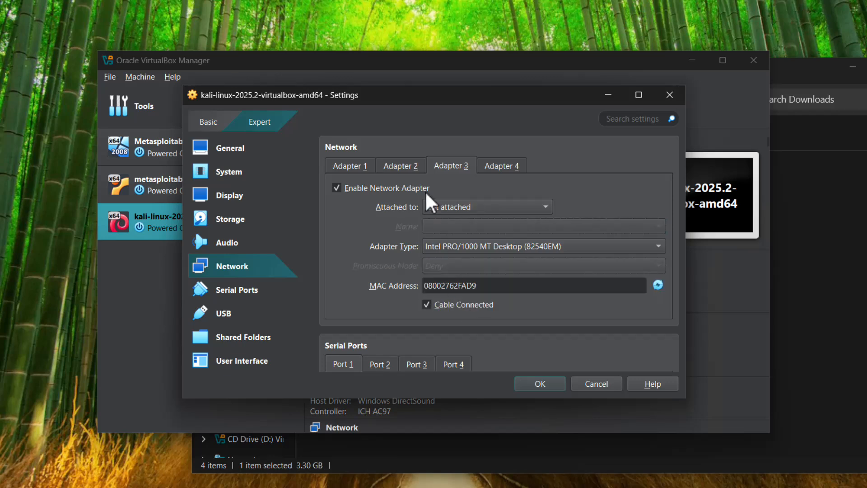
click(384, 187)
click(489, 207)
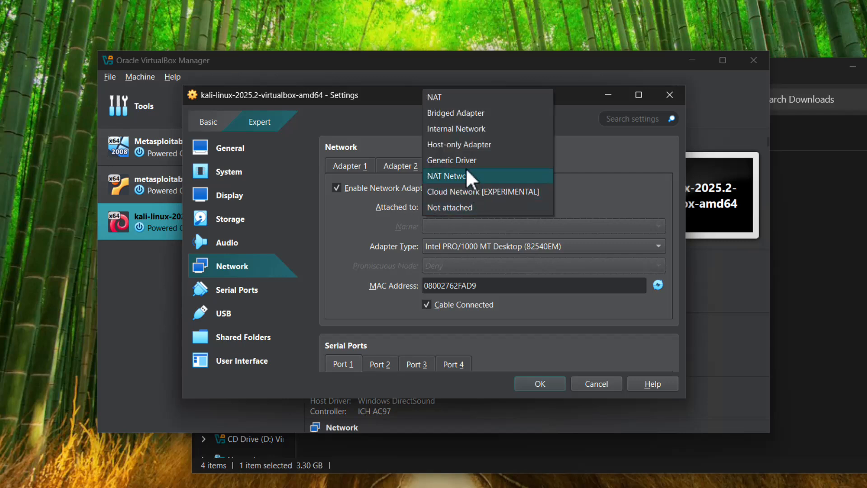
click(462, 134)
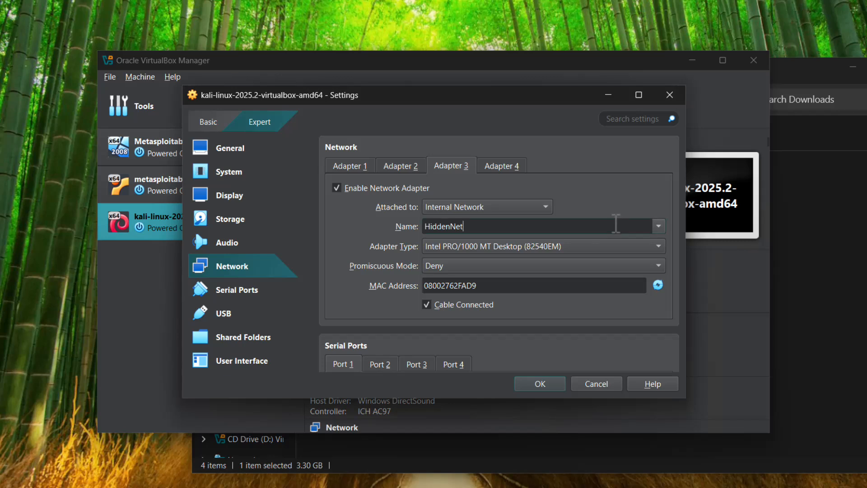
click(659, 226)
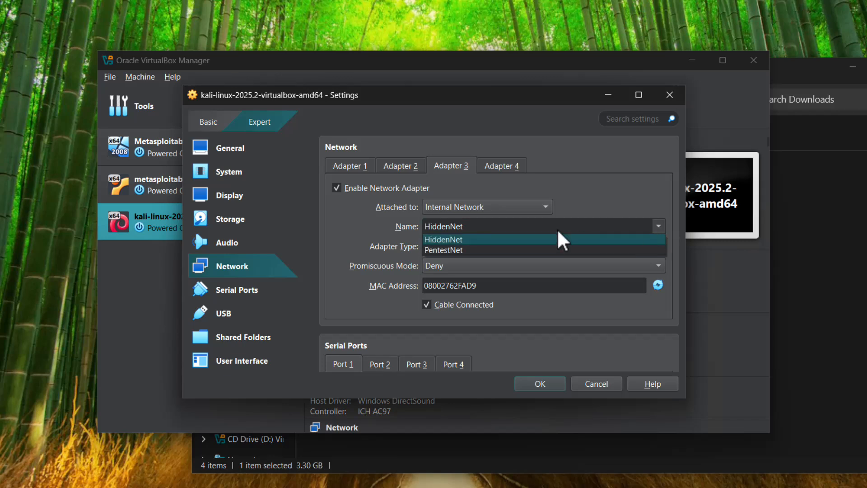
click(585, 207)
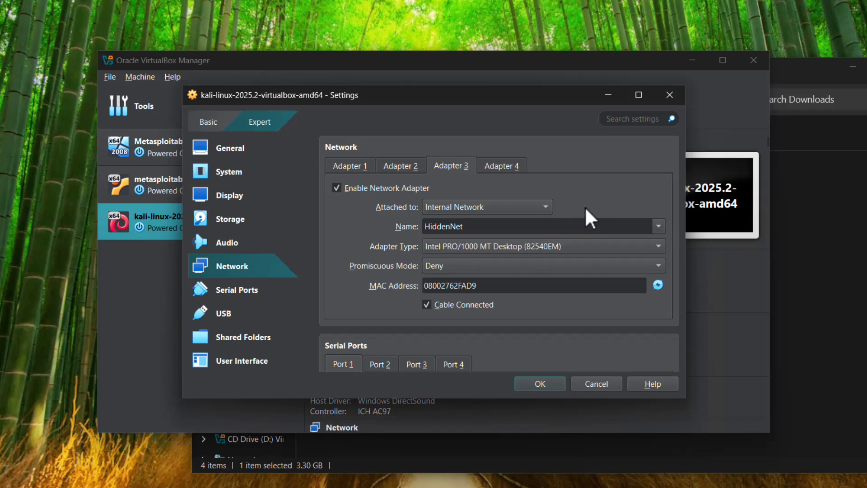
- Name Adapter 3's internal network RedTeamLab, set its promiscuous mode to Allow All, and save the machine settings
drag(492, 226, 368, 223)
key(BackSpace)
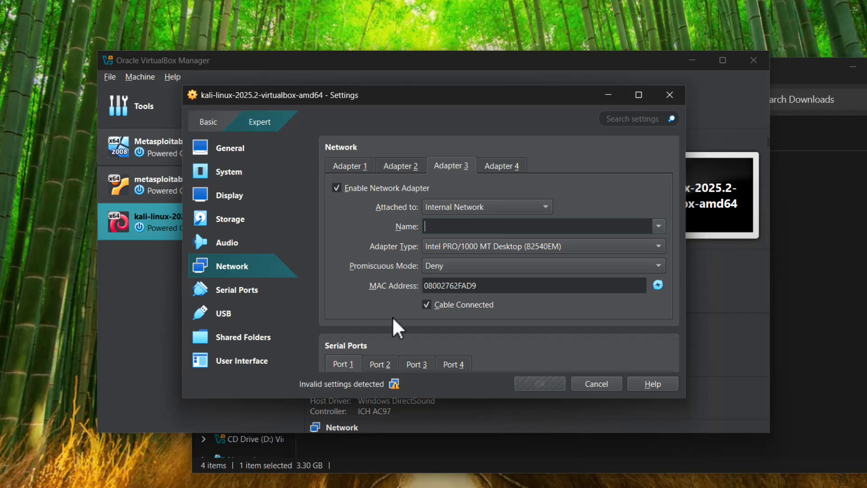
text(Red)
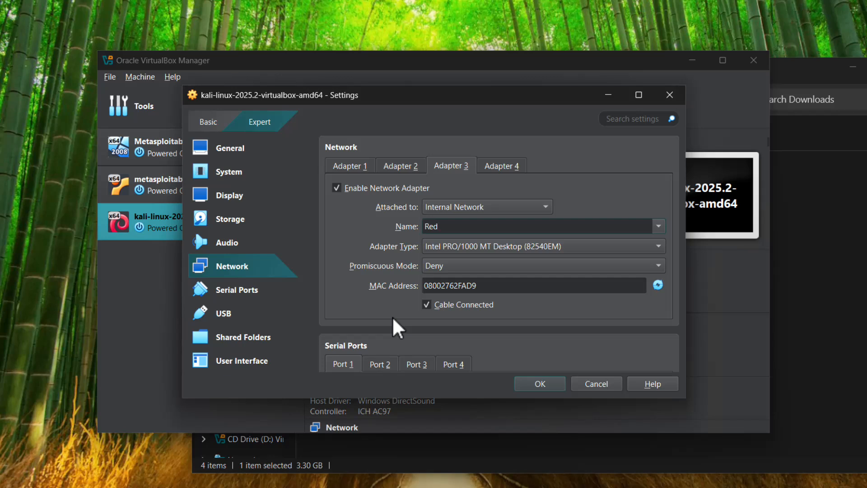
text(TeamLab)
click(486, 270)
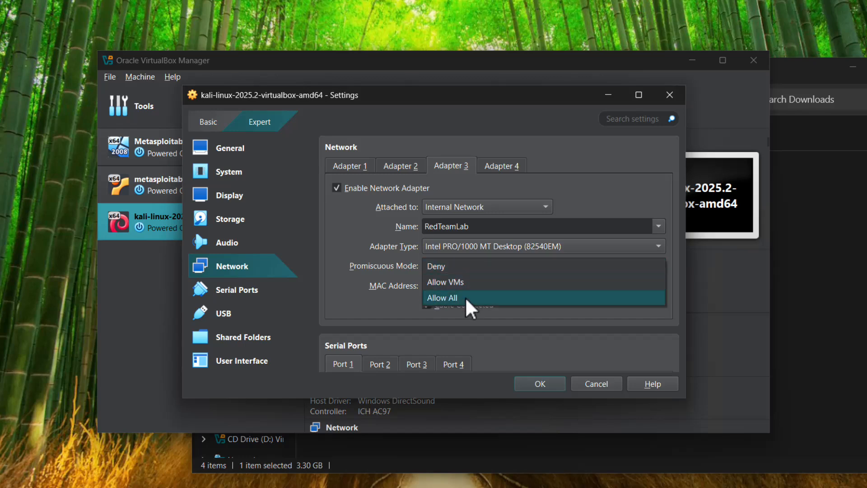
click(465, 297)
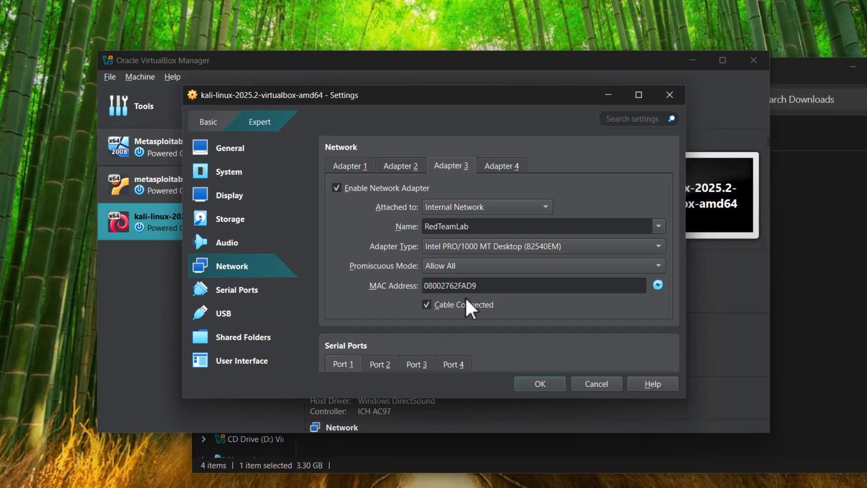
click(539, 383)
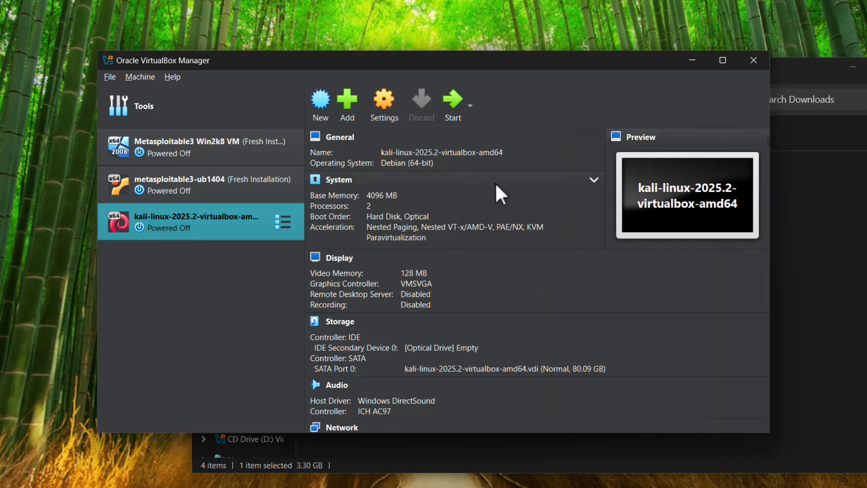
- Try to start the Kali virtual machine and dismiss the notifications
click(450, 103)
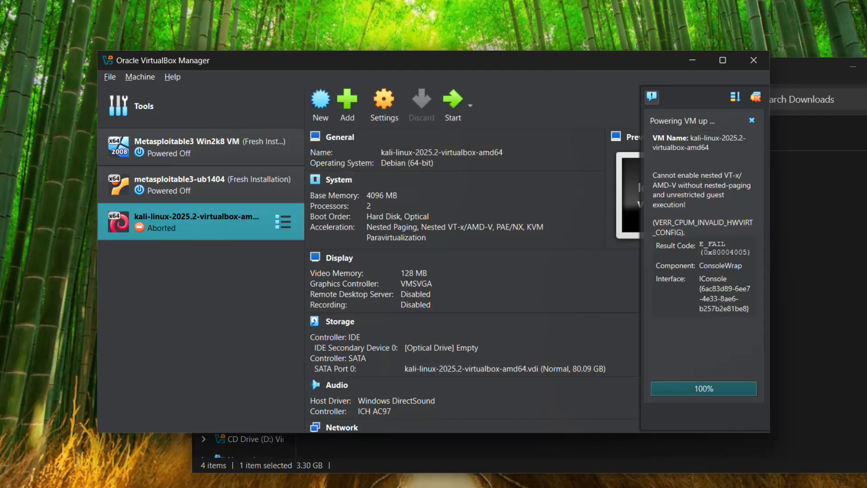
click(442, 115)
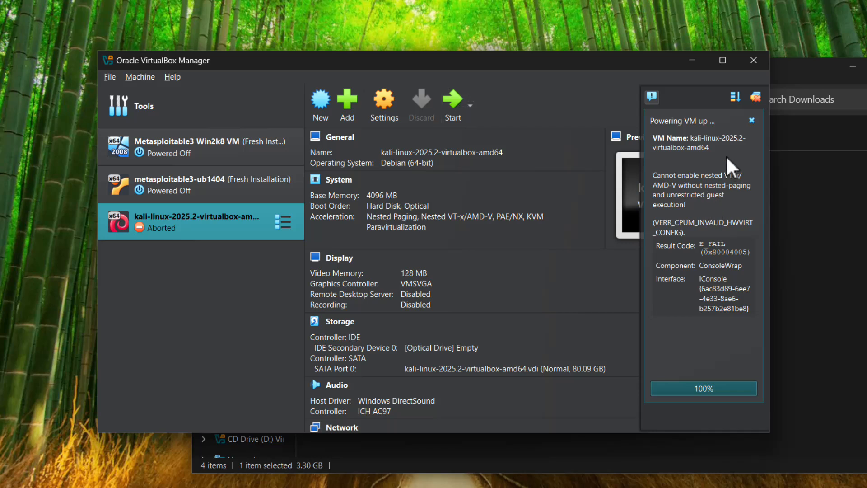
click(756, 97)
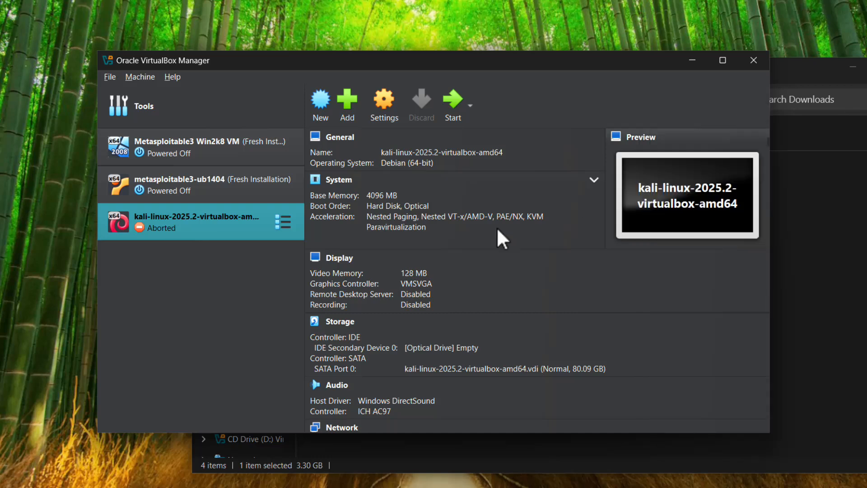
- Disable nested VT-x/AMD-V in the Kali machine's processor settings and save the change
click(378, 112)
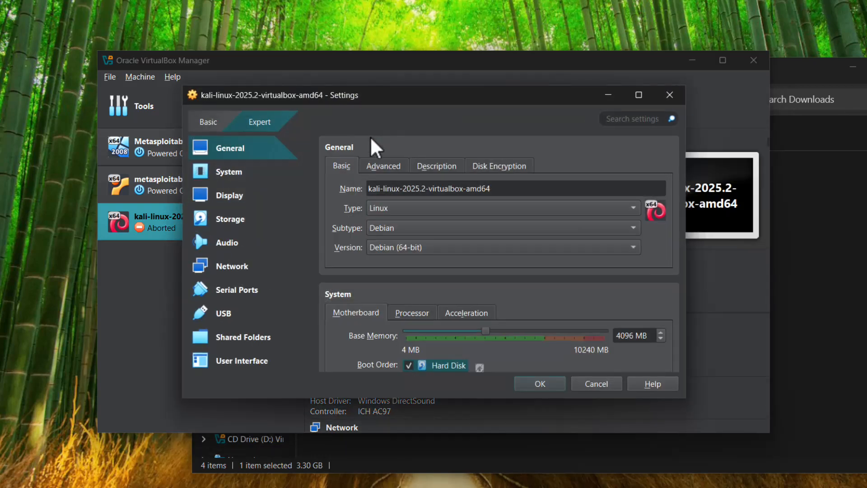
click(248, 180)
click(406, 168)
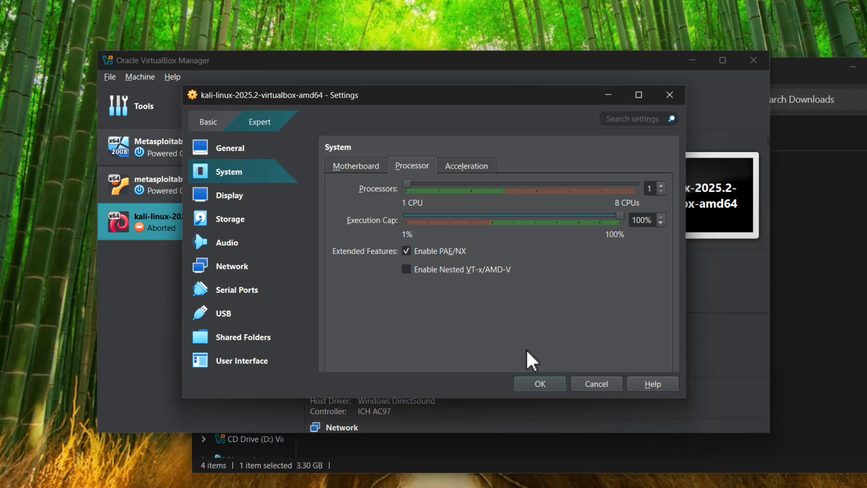
click(538, 383)
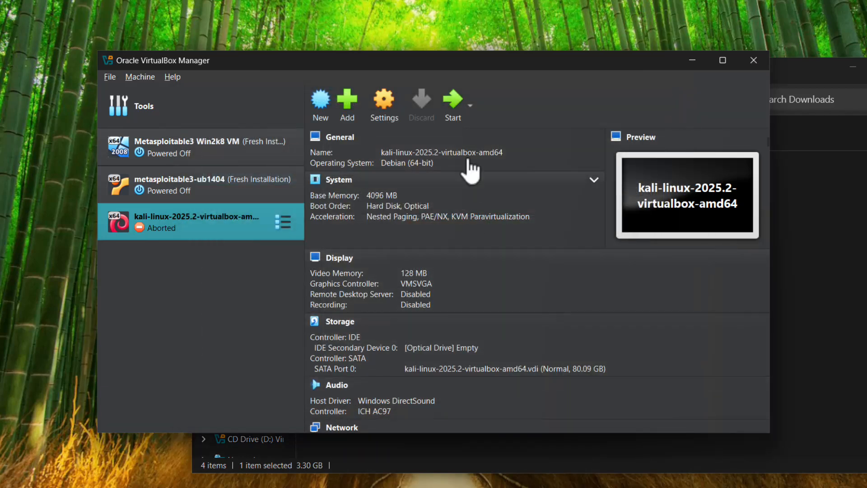
- Start the Kali virtual machine and log in with the account username and password
click(453, 108)
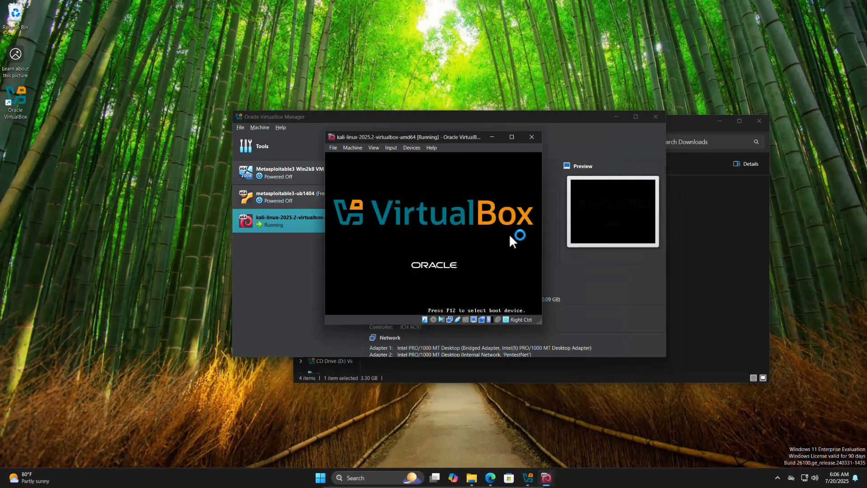
click(614, 115)
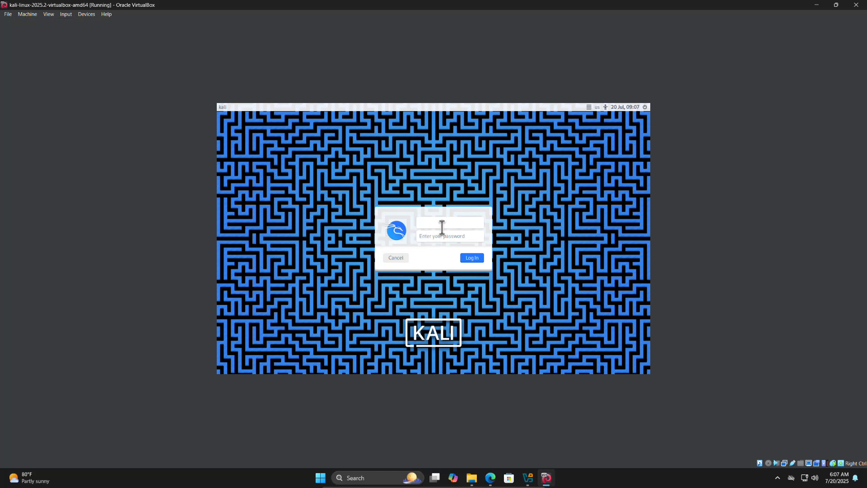
text(kali)
key(Tab)
text(kali)
key(Return)
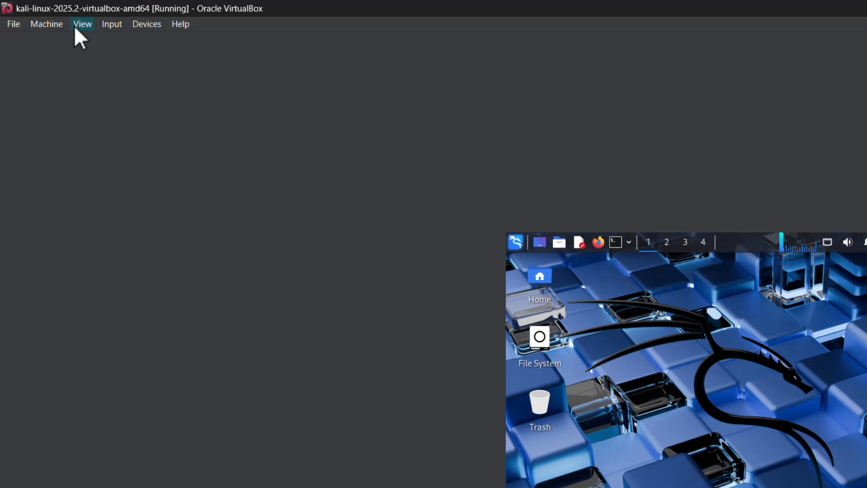
- Adjust the virtual machine's window size to the guest display, and reposition and enlarge a Kali terminal window
click(75, 28)
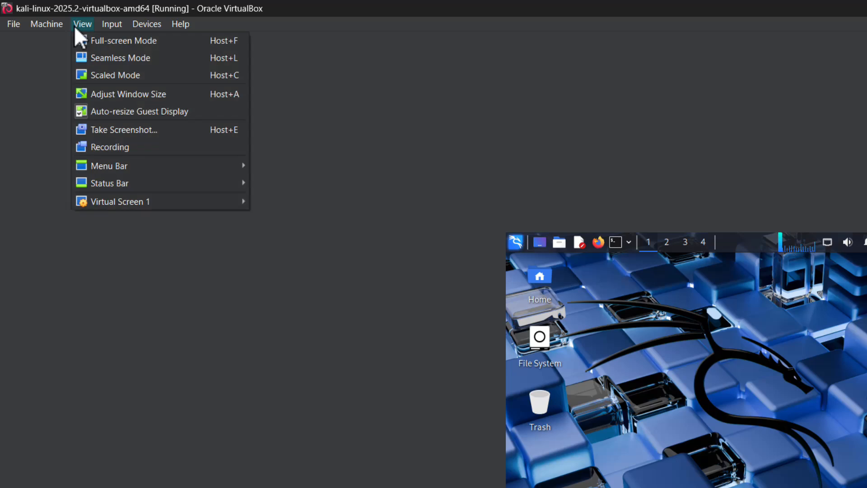
click(125, 101)
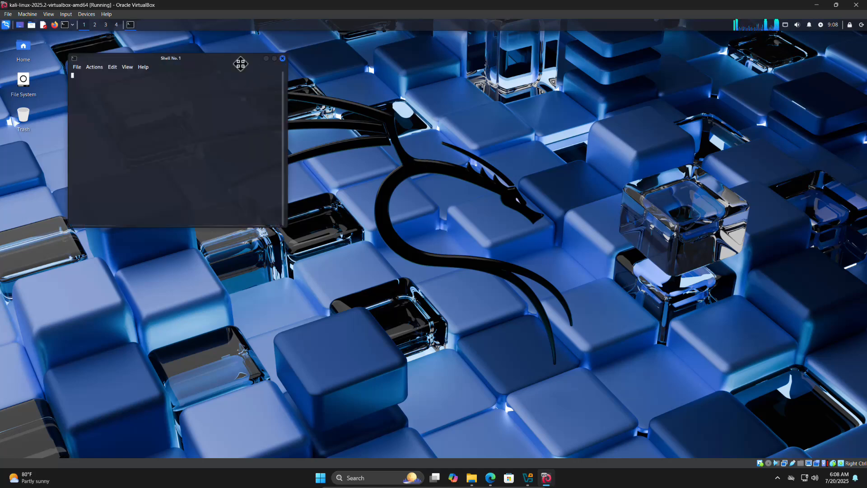
drag(239, 64, 301, 75)
drag(351, 240, 613, 369)
- Open the terminal's preferences and set its Fira Code font size to 16 pt
click(159, 79)
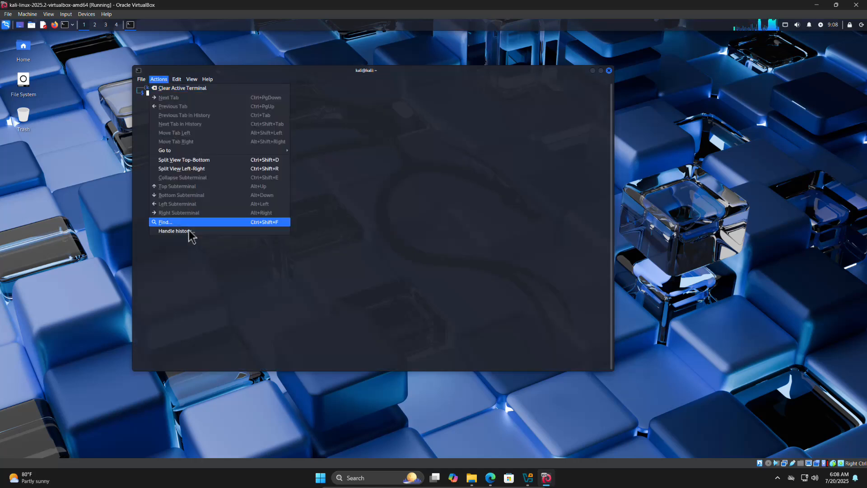
click(141, 79)
click(142, 79)
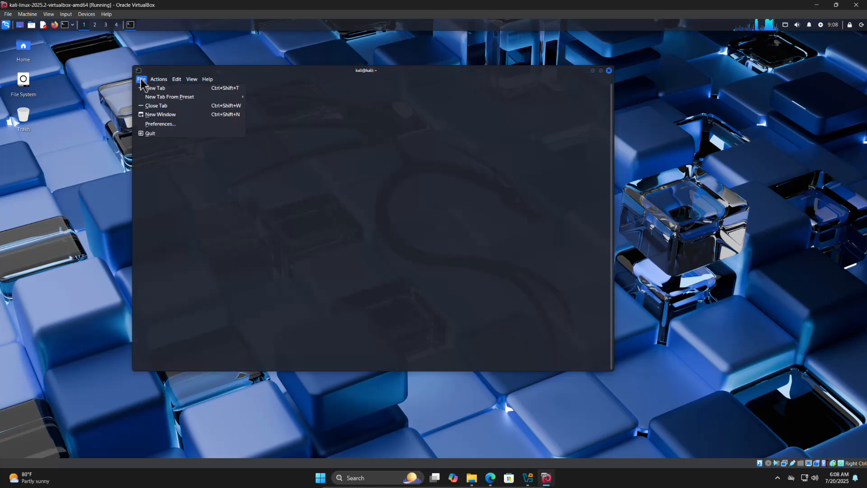
click(152, 124)
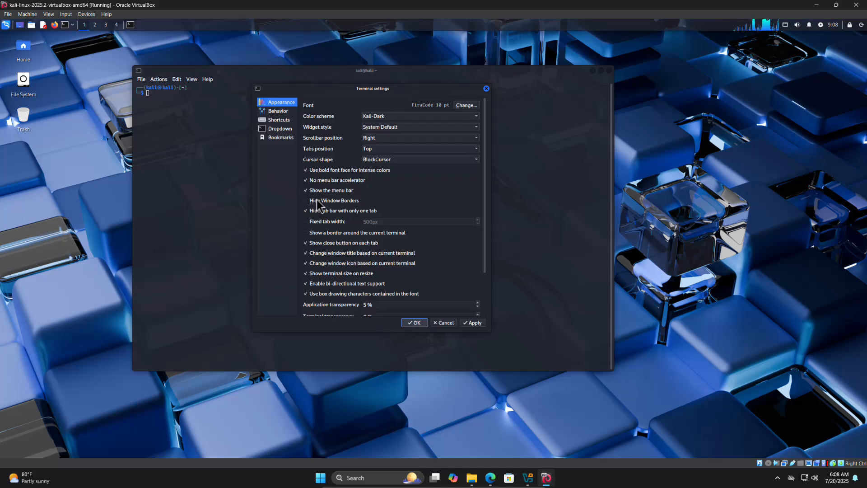
click(465, 106)
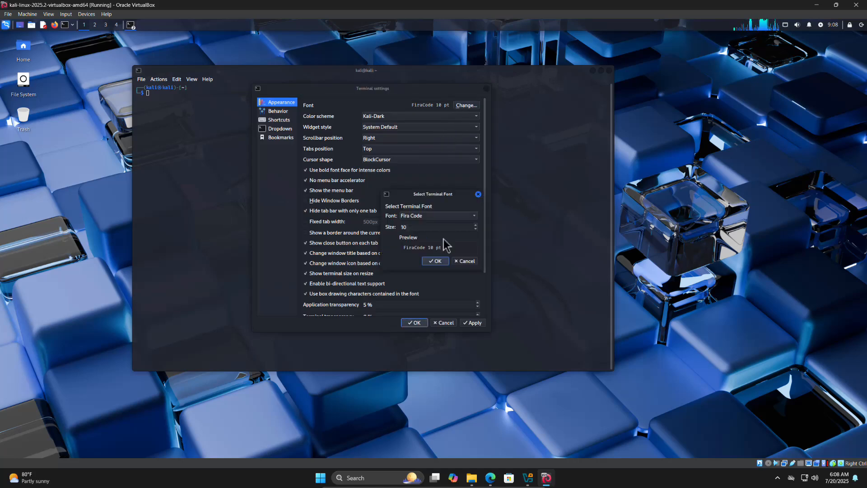
click(477, 226)
click(476, 226)
click(476, 227)
click(476, 227)
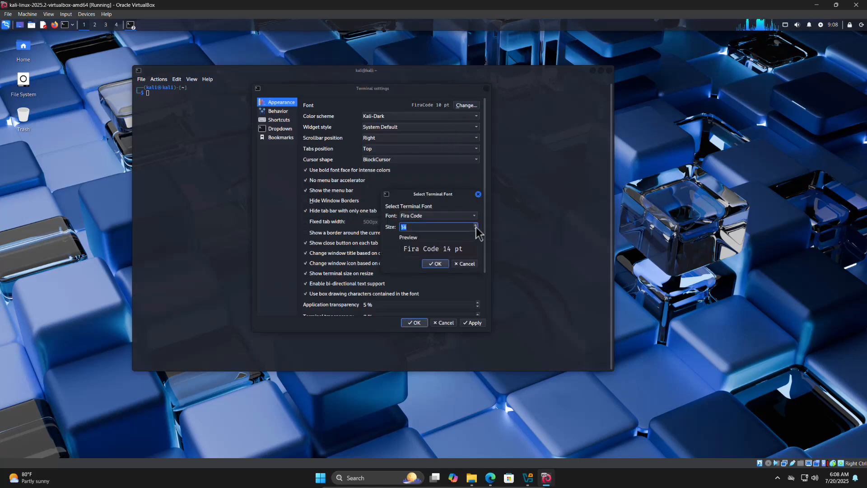
click(476, 227)
click(476, 226)
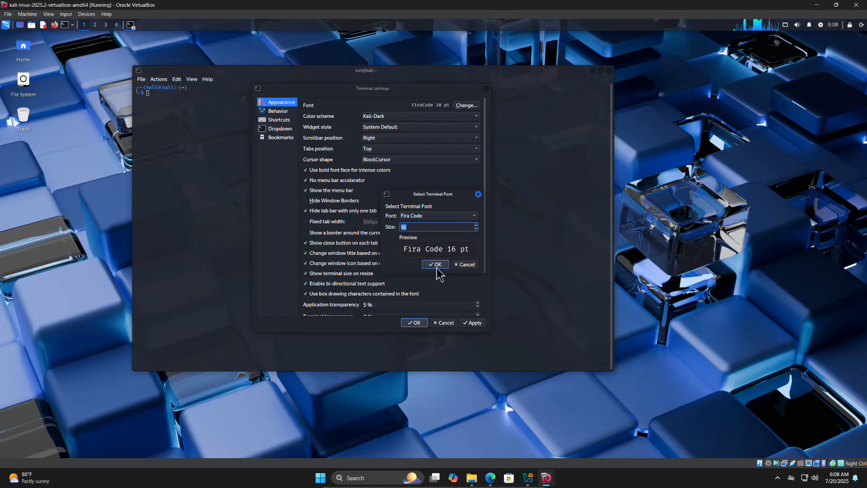
click(436, 265)
- Lower the terminal's application transparency in the appearance settings and save the preferences
click(478, 308)
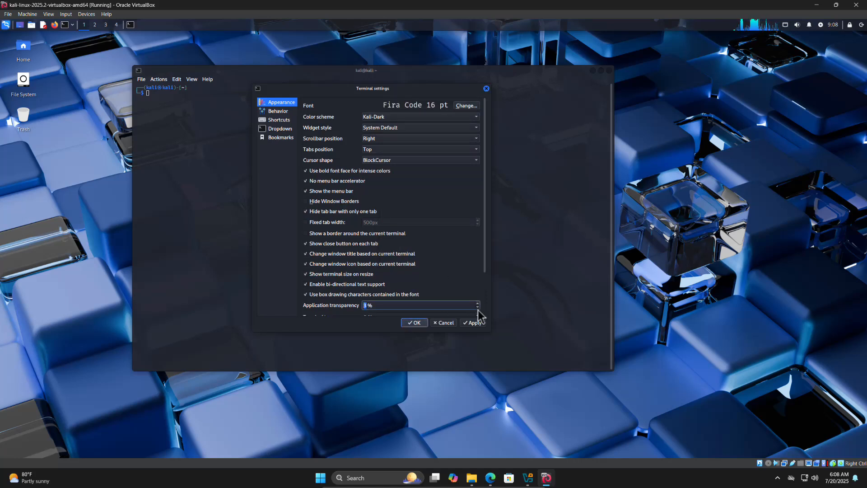
click(473, 323)
click(414, 323)
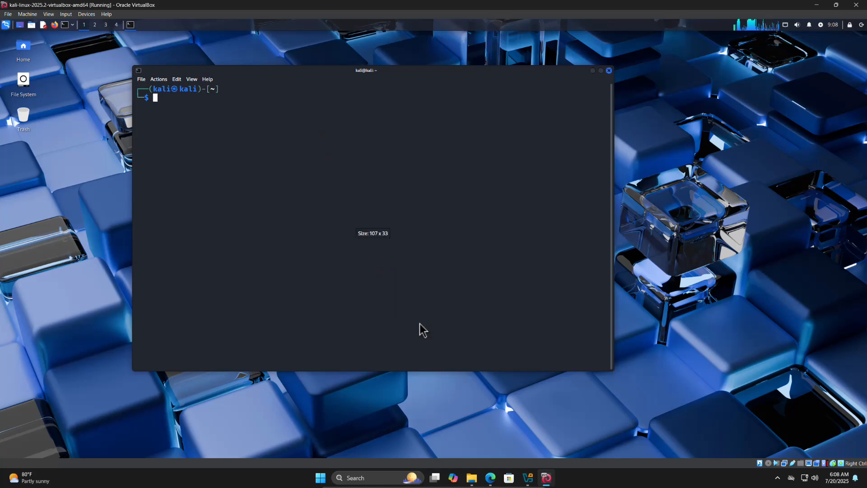
- Try to change the Kali account's password with passwd, entering the current password and the new password twice
text(passwd)
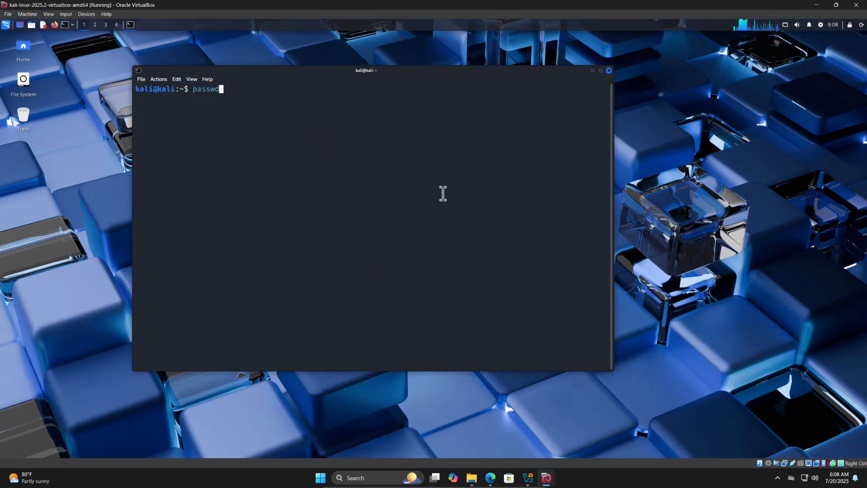
key(Return)
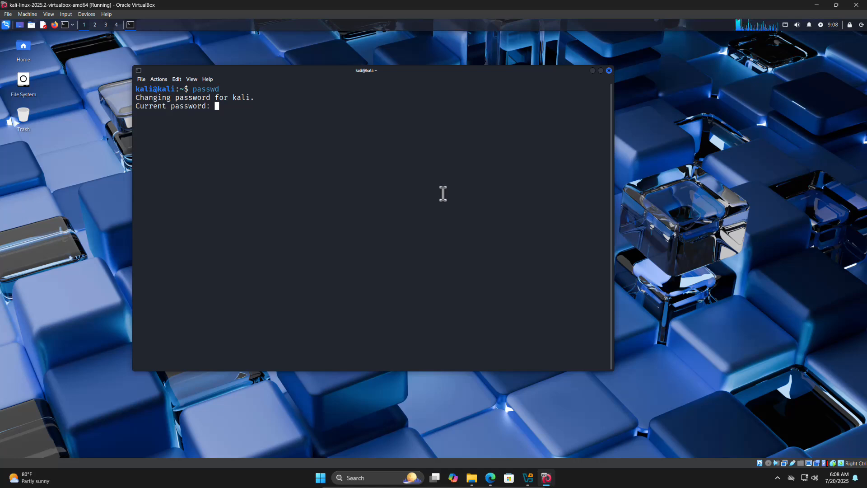
key(Return)
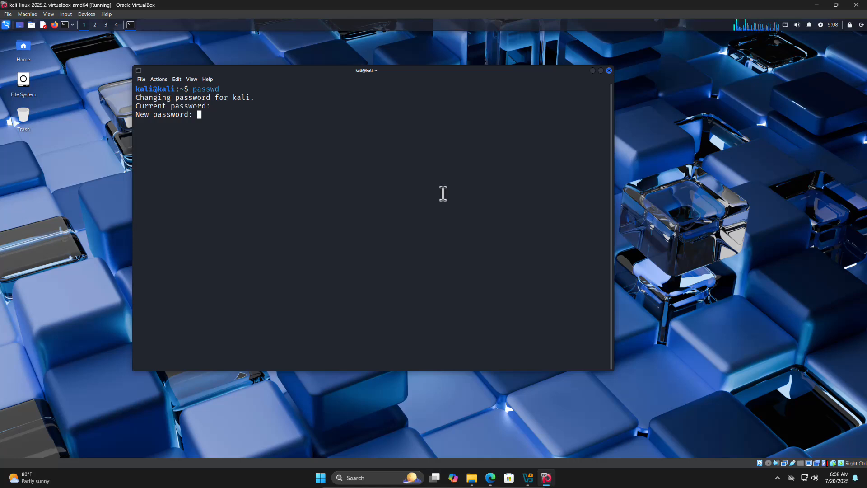
key(Return)
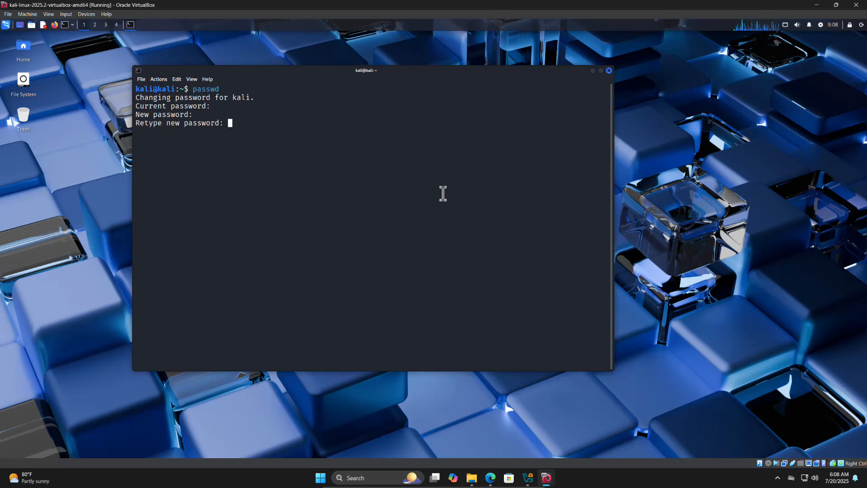
key(Return)
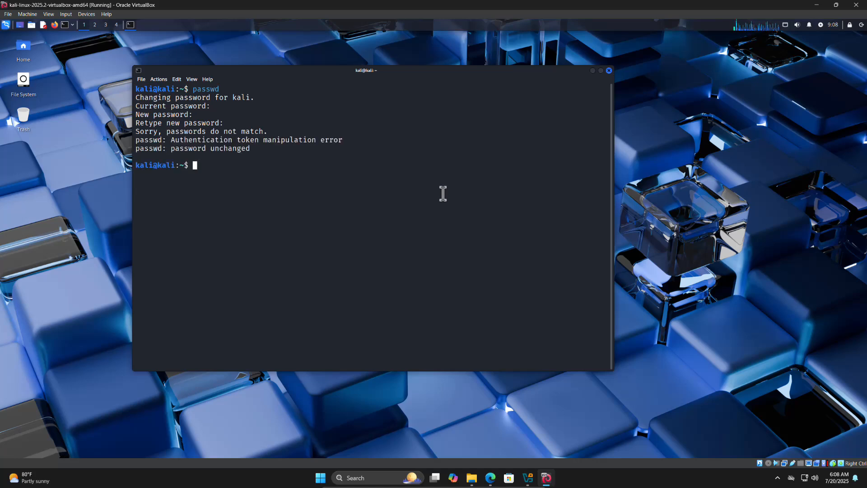
- Rerun passwd to change the Kali account's password, entering the current password, the new password and its repetition
key(Up)
key(Return)
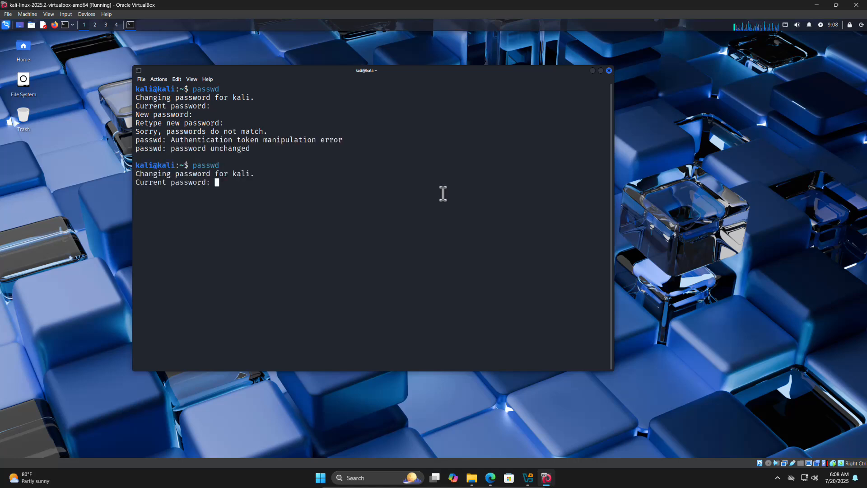
key(Return)
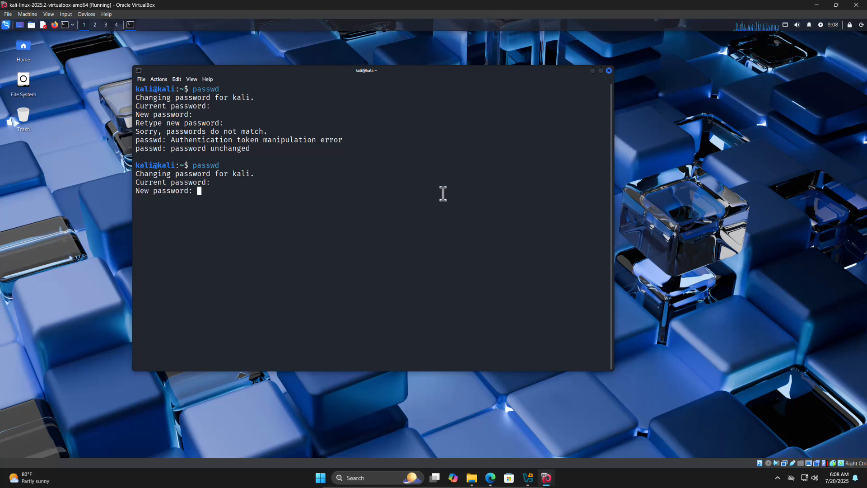
key(Return)
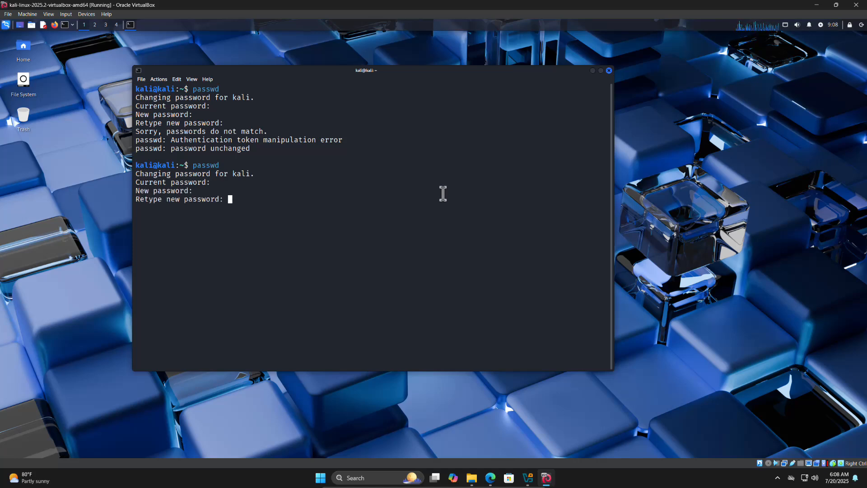
key(Return)
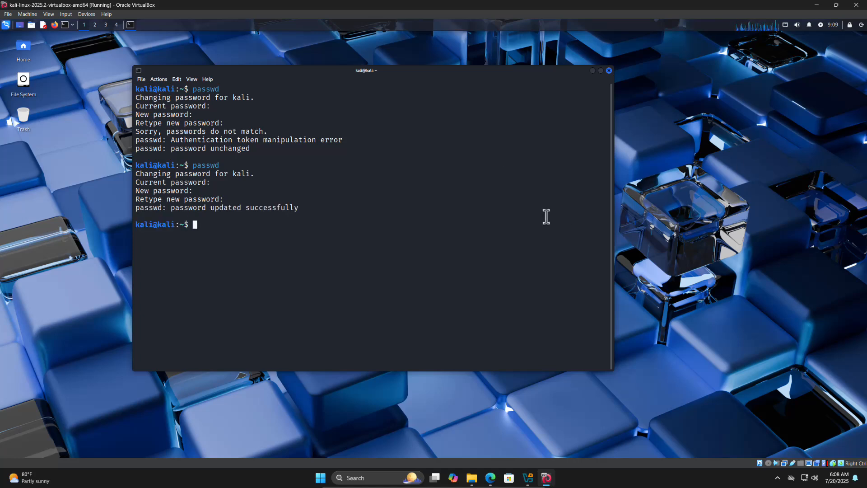
- Run ip address and examine the IPv4 addresses assigned to the eth0, eth1 and eth2 interfaces
text(ip)
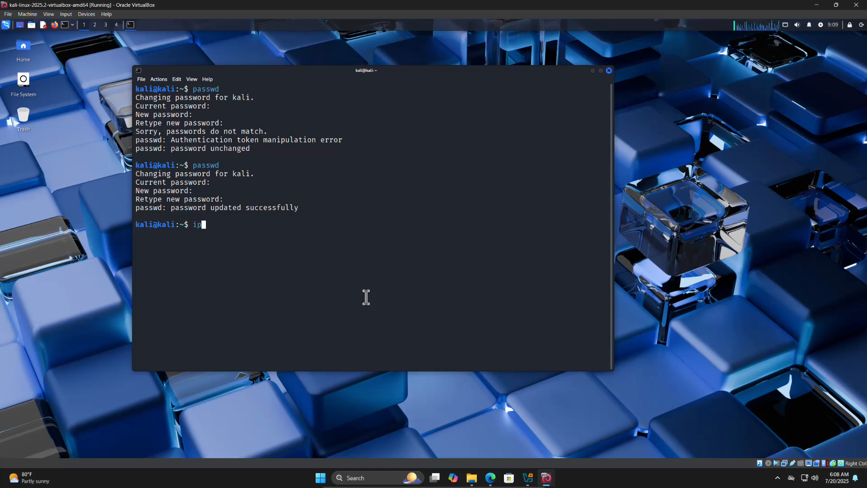
text( address)
key(Return)
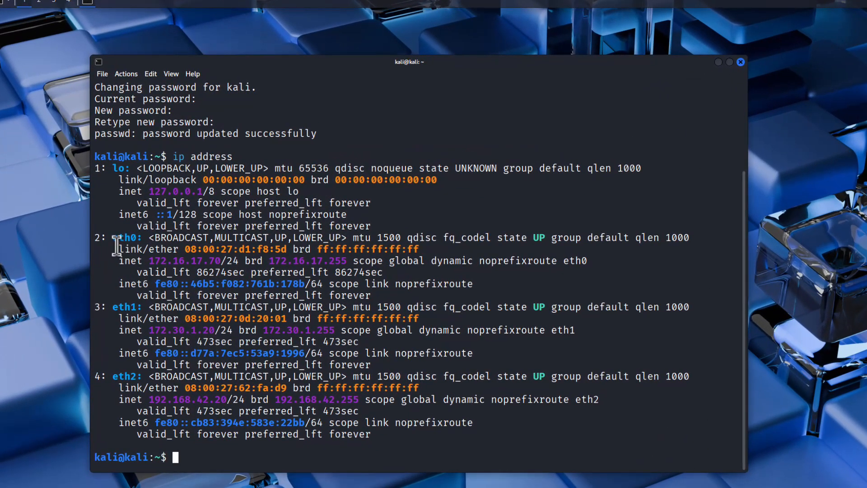
drag(114, 239, 222, 262)
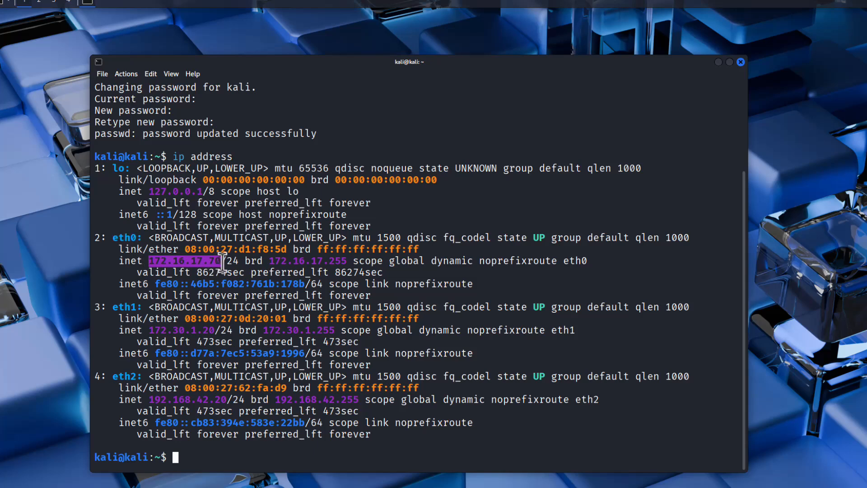
drag(150, 330, 209, 331)
double_click(112, 311)
drag(112, 311, 150, 331)
click(222, 333)
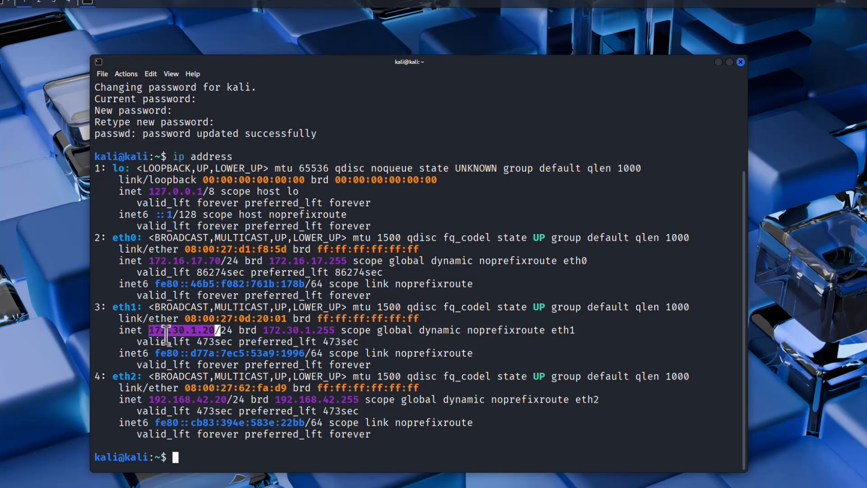
click(198, 342)
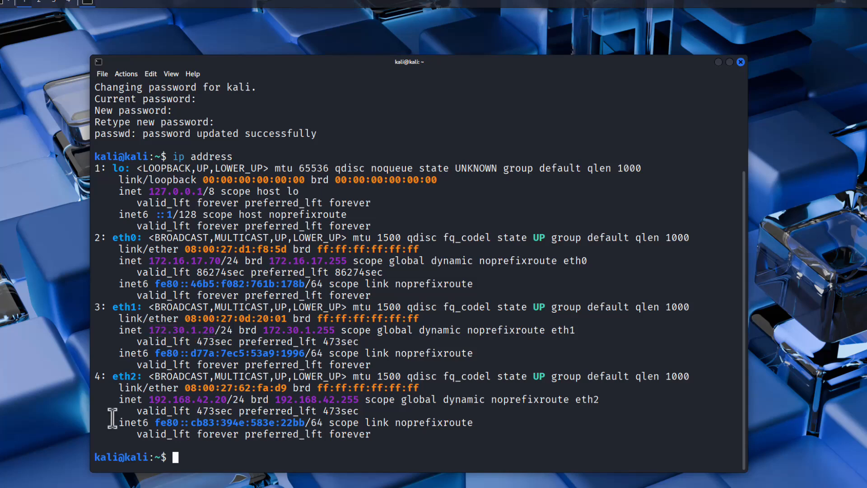
drag(109, 376, 227, 400)
- Clear the terminal output with clear and close the terminal session
click(318, 461)
text(clear)
key(Return)
key(ctrl+d)
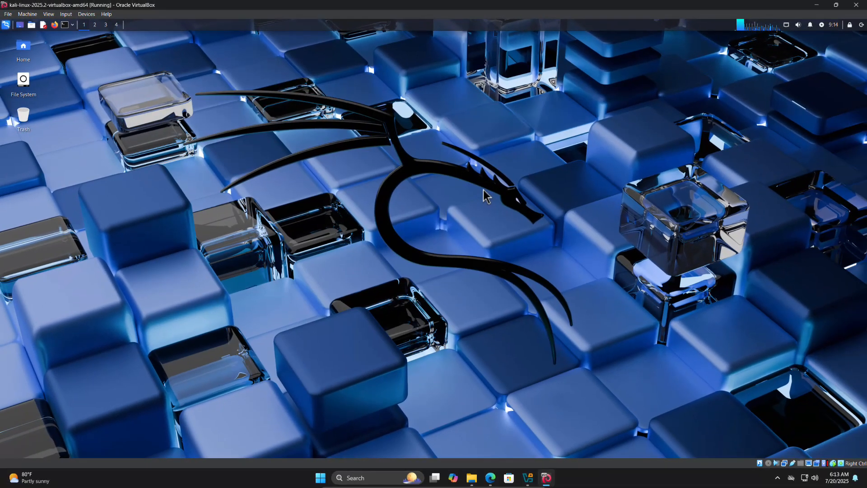